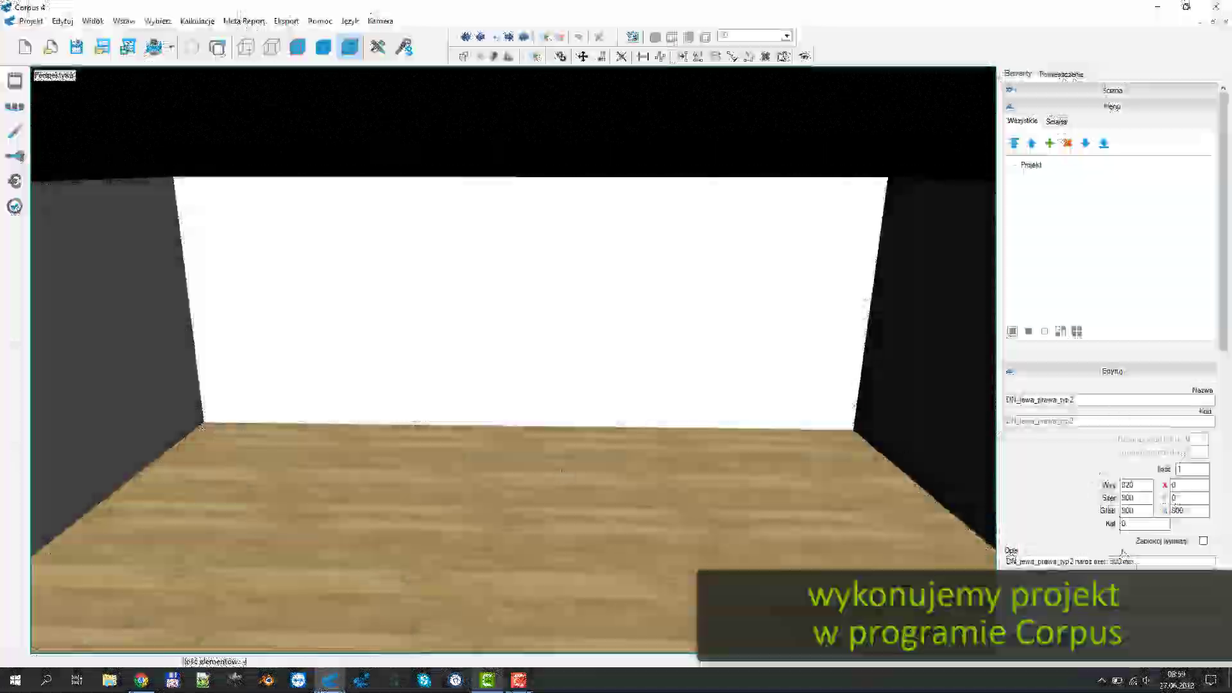
In the maximized top view, trace two perpendicular wall lines of about 3825 and 4287 mm
double_click(353, 132)
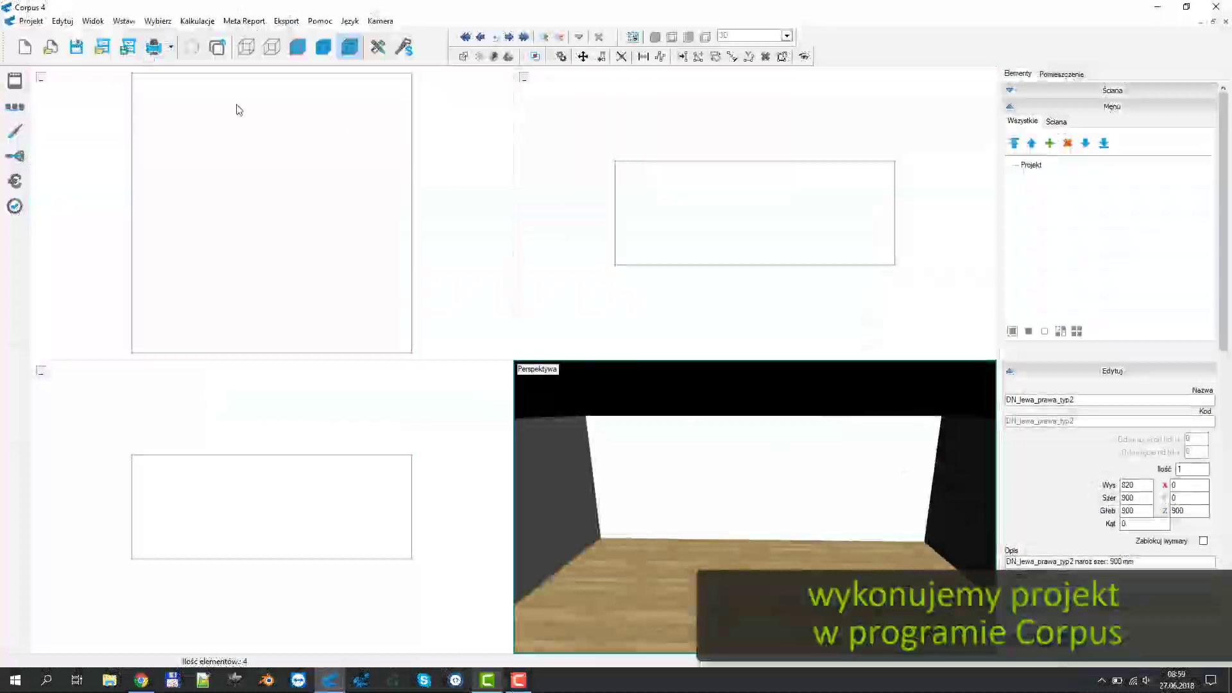
left_click(41, 80)
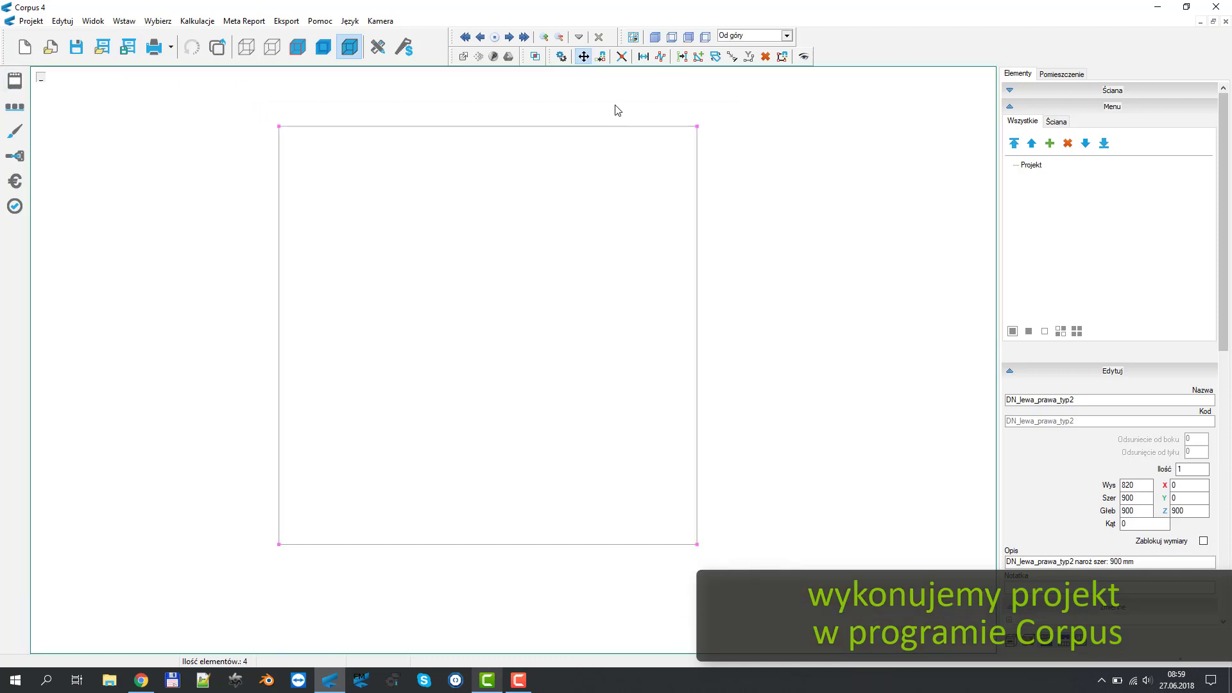
left_click(660, 56)
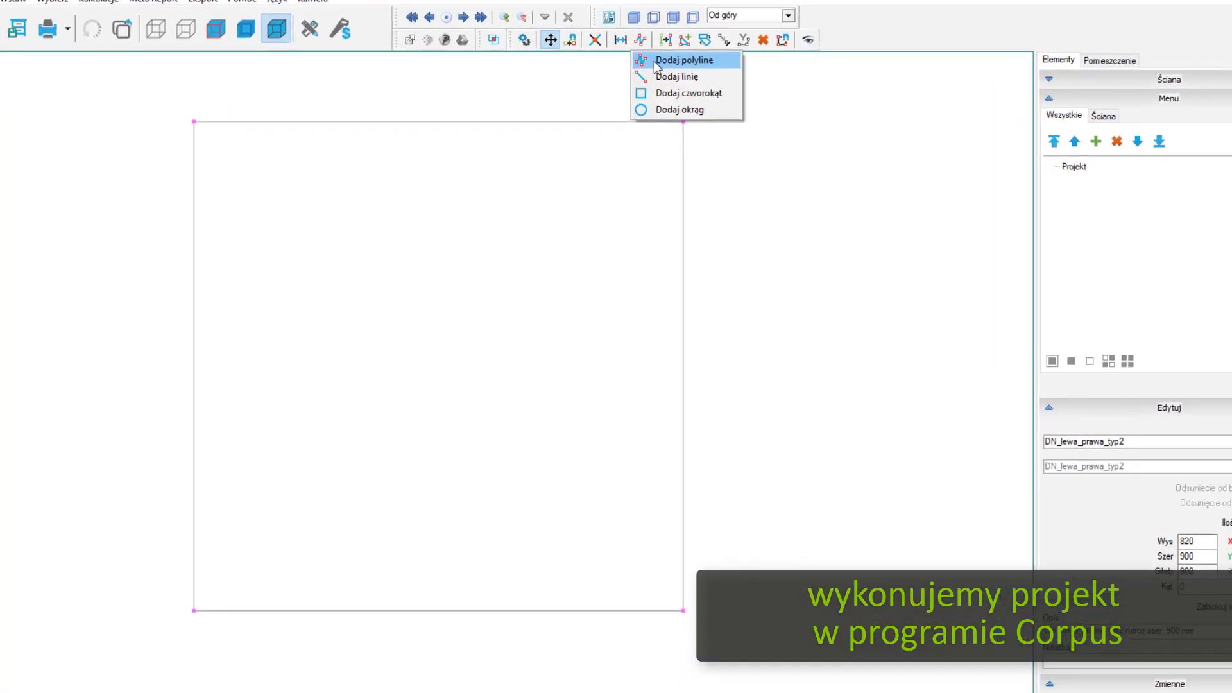
left_click(208, 406)
left_click(217, 144)
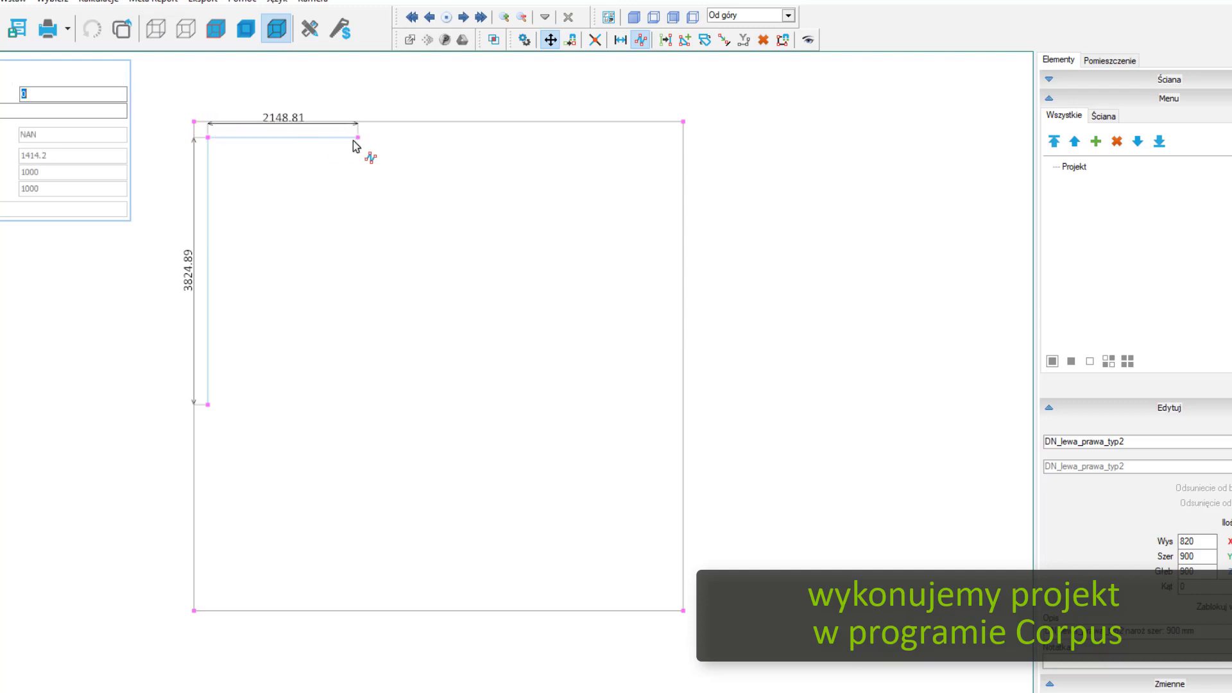
right_click(508, 159)
left_click(539, 164)
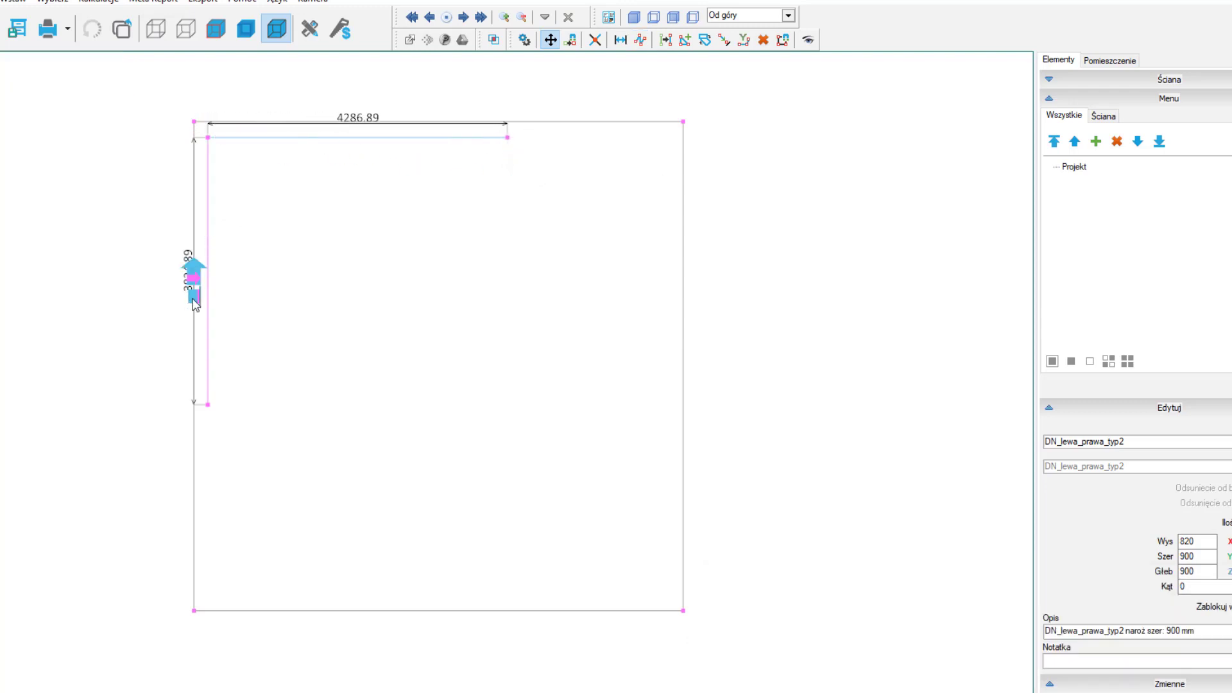
left_click(8, 2)
left_click(38, 33)
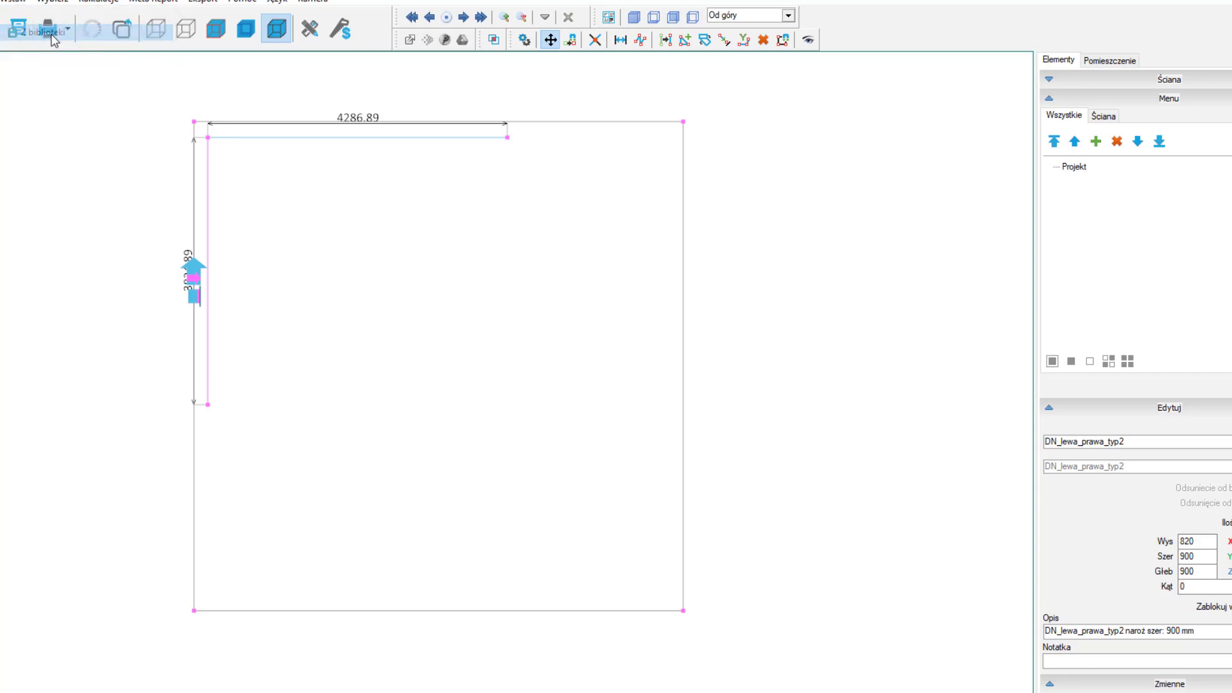
Load the Sciana_1_okno window wall from 900 POMIESZCZENIA > Sciany onto the left outline
double_click(605, 590)
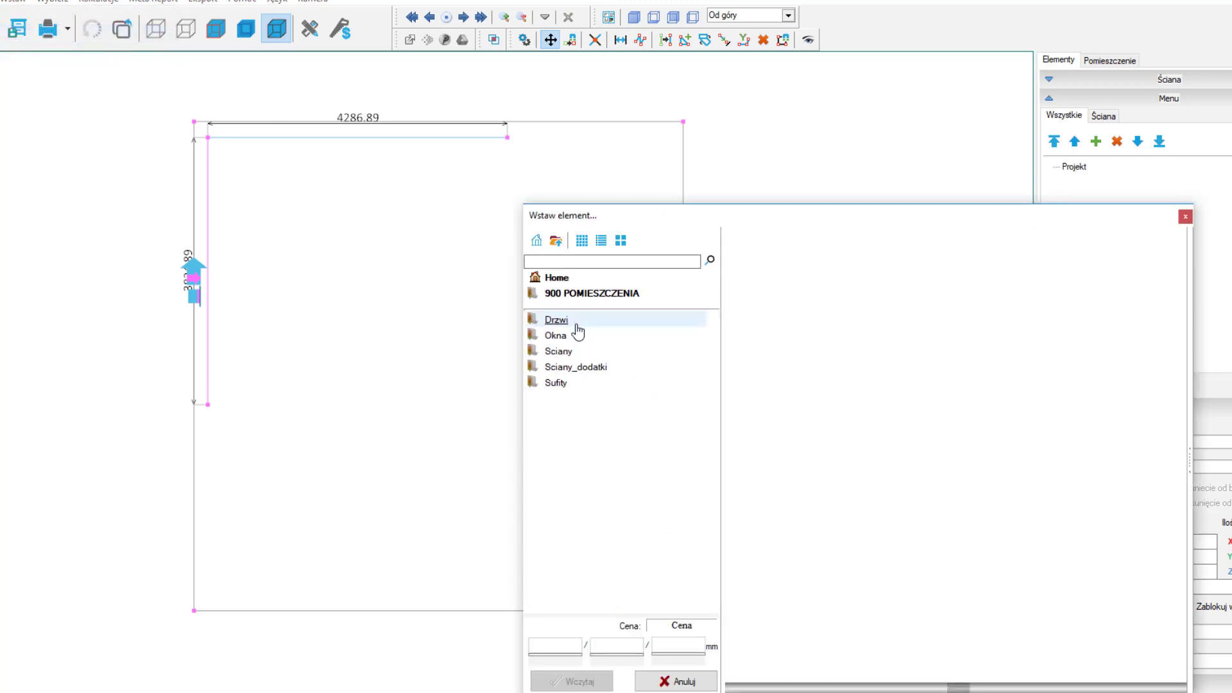
double_click(578, 350)
left_click(577, 401)
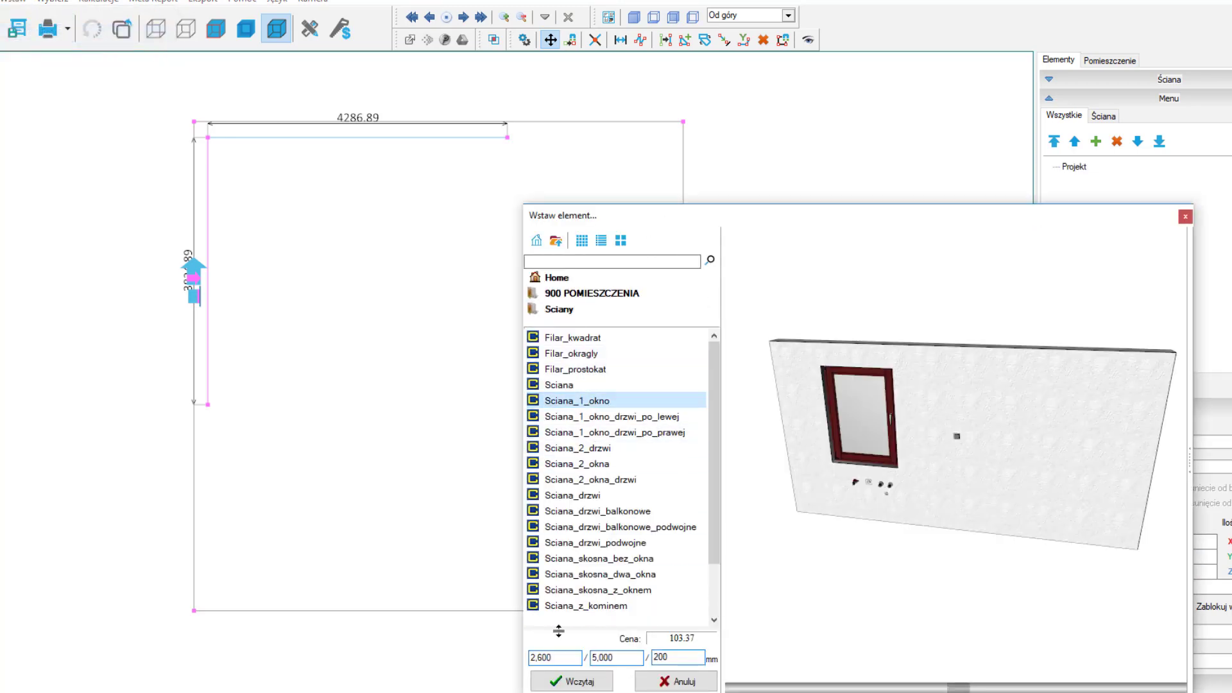
left_click(591, 683)
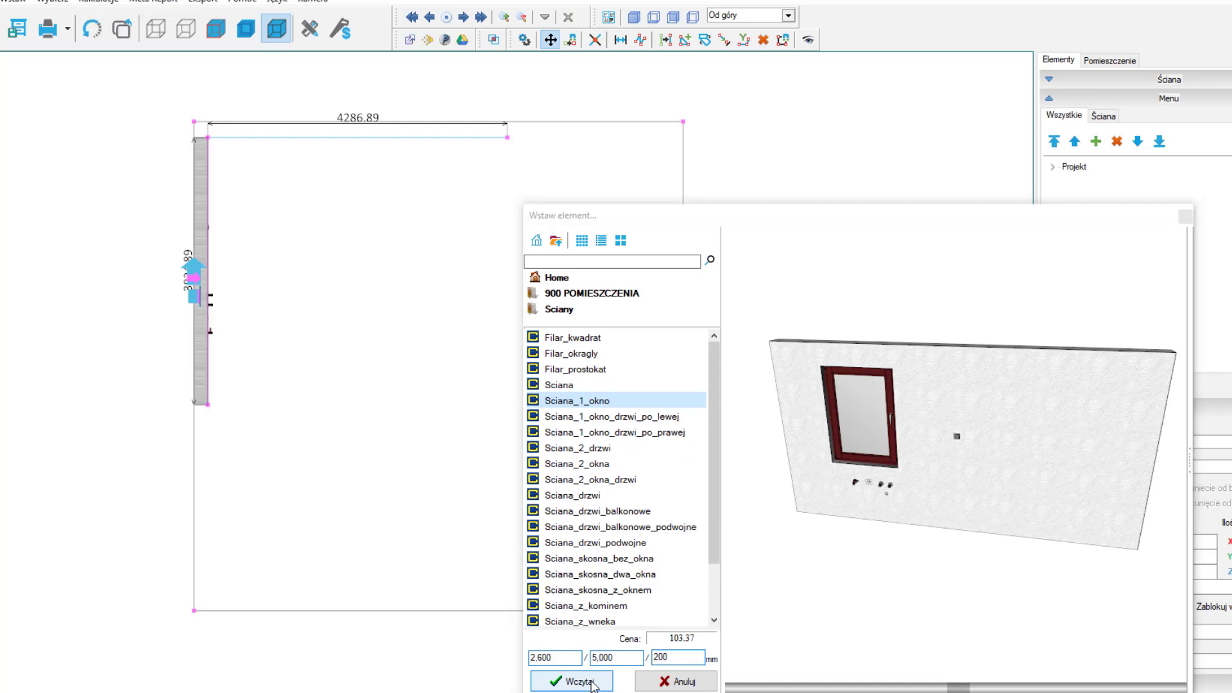
Load the plain Sciana wall onto the top outline and view the walls in 3D
left_click(372, 137)
left_click(559, 384)
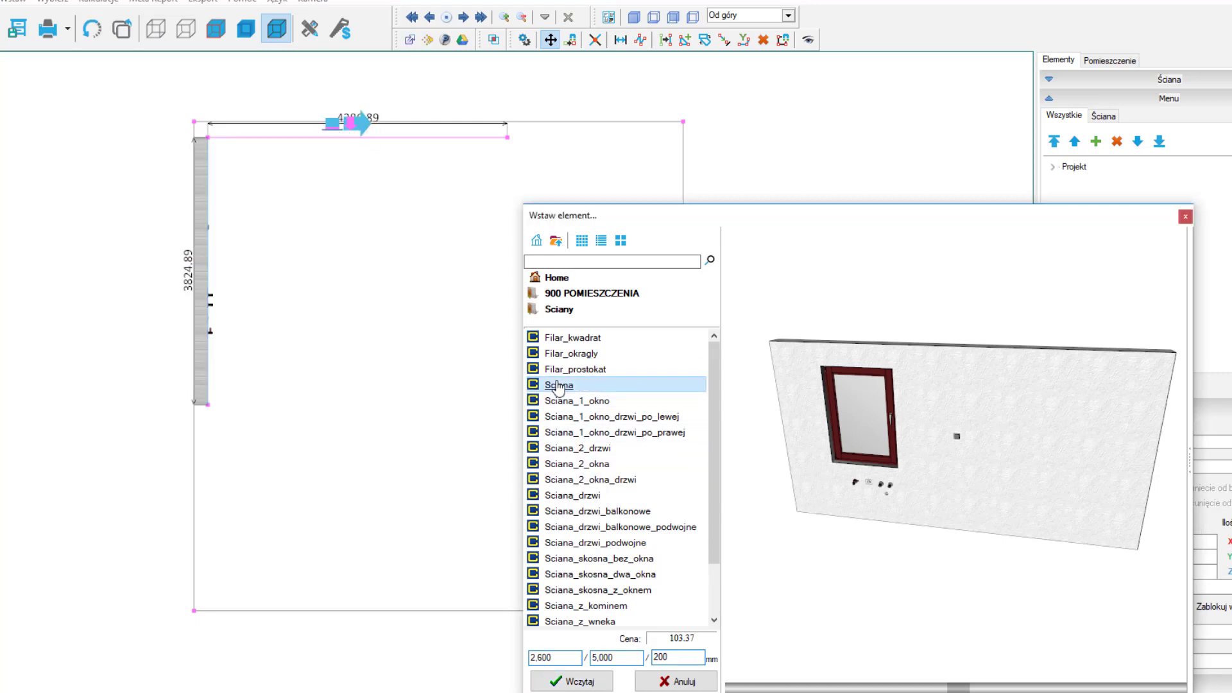
left_click(571, 681)
left_click(1185, 217)
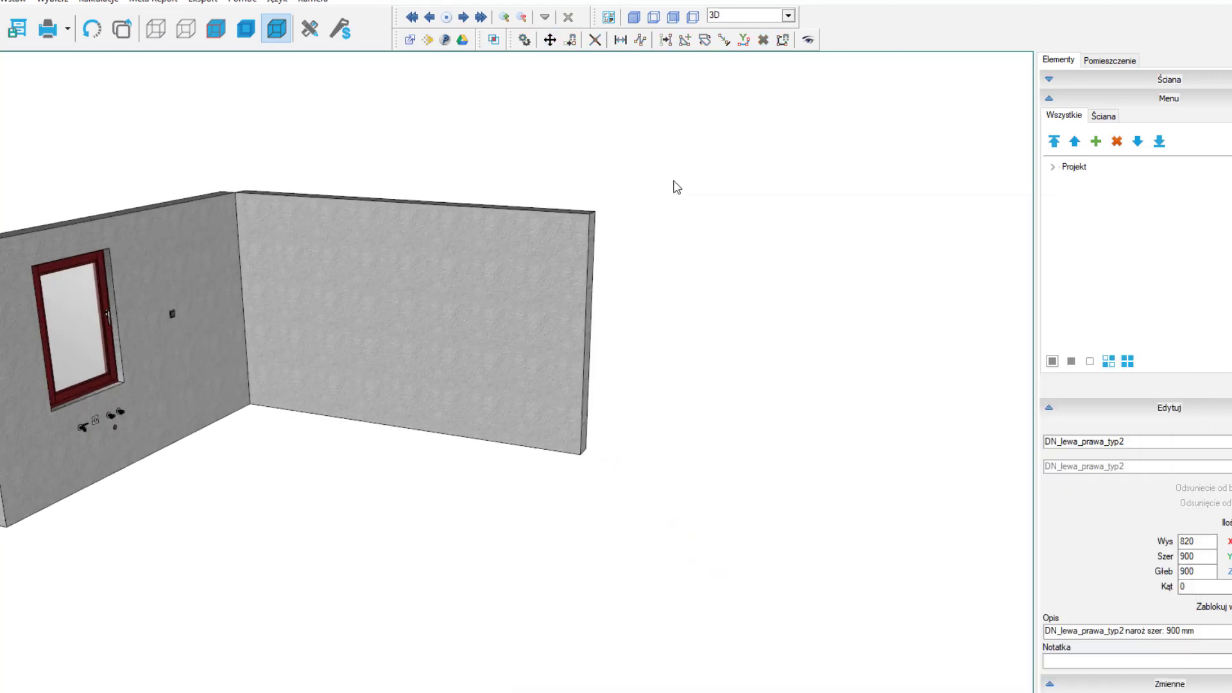
Insert the 04_Narozne DN_lewa_prawa_typ2 corner cabinet from 100 Kuchenne DOLNE
left_click(23, 6)
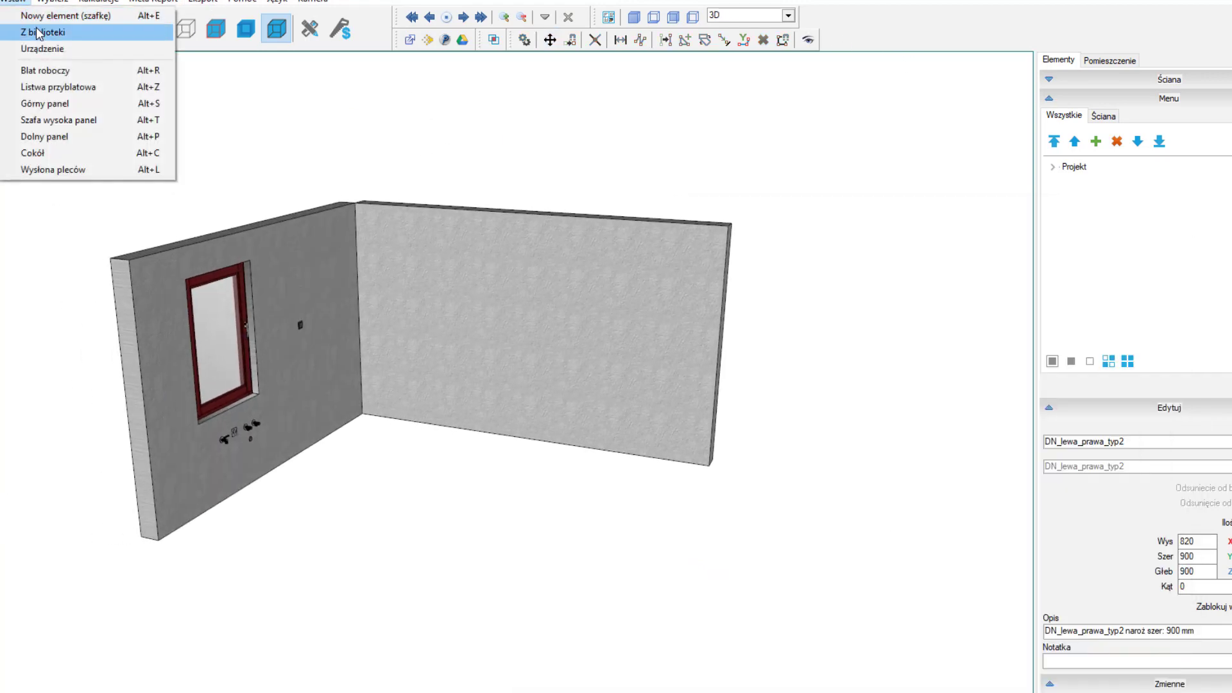
left_click(39, 29)
double_click(655, 494)
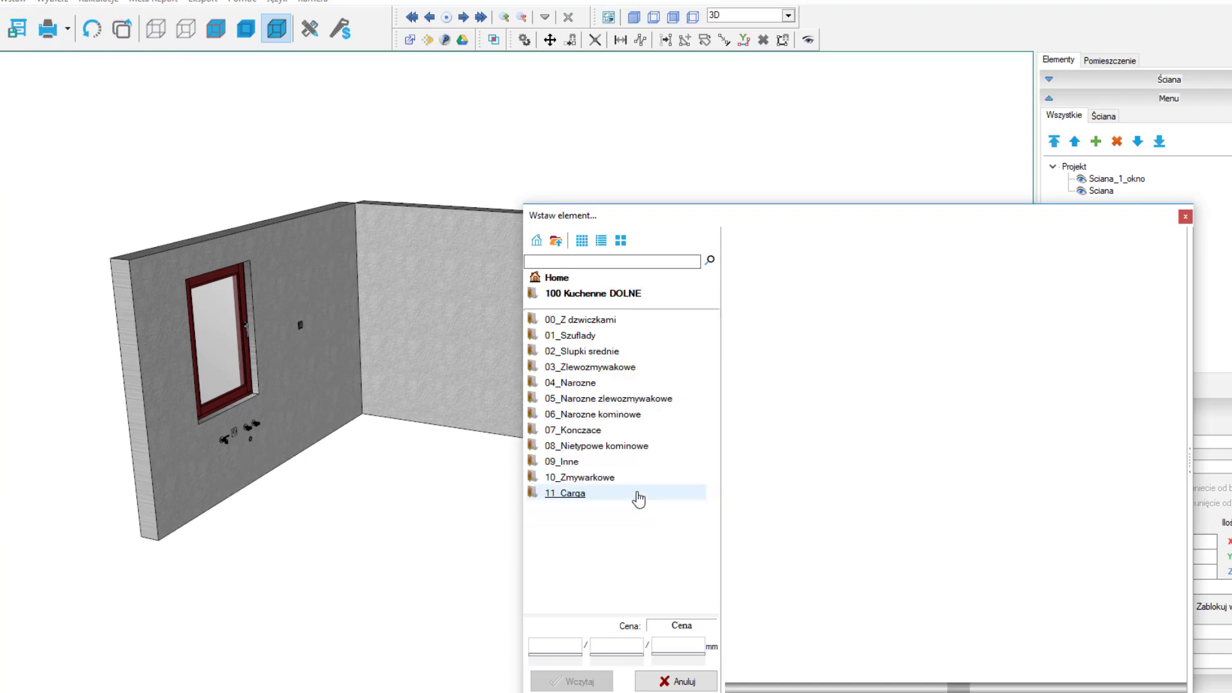
double_click(592, 383)
left_click(591, 354)
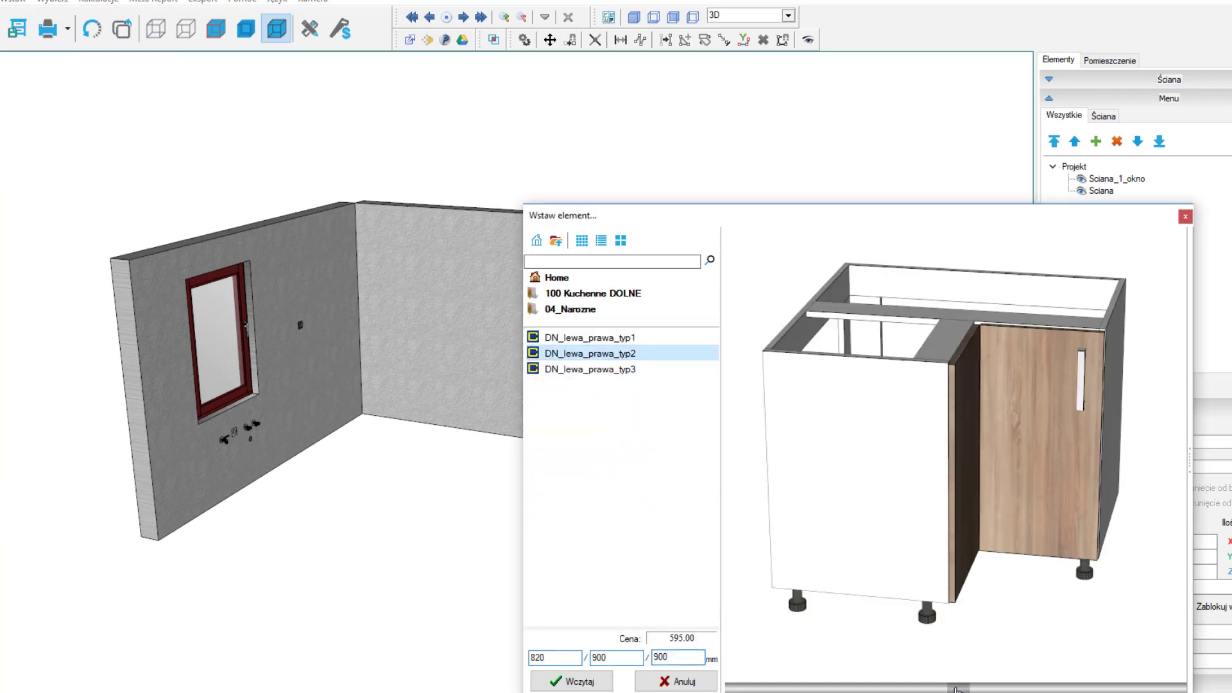
left_click(594, 682)
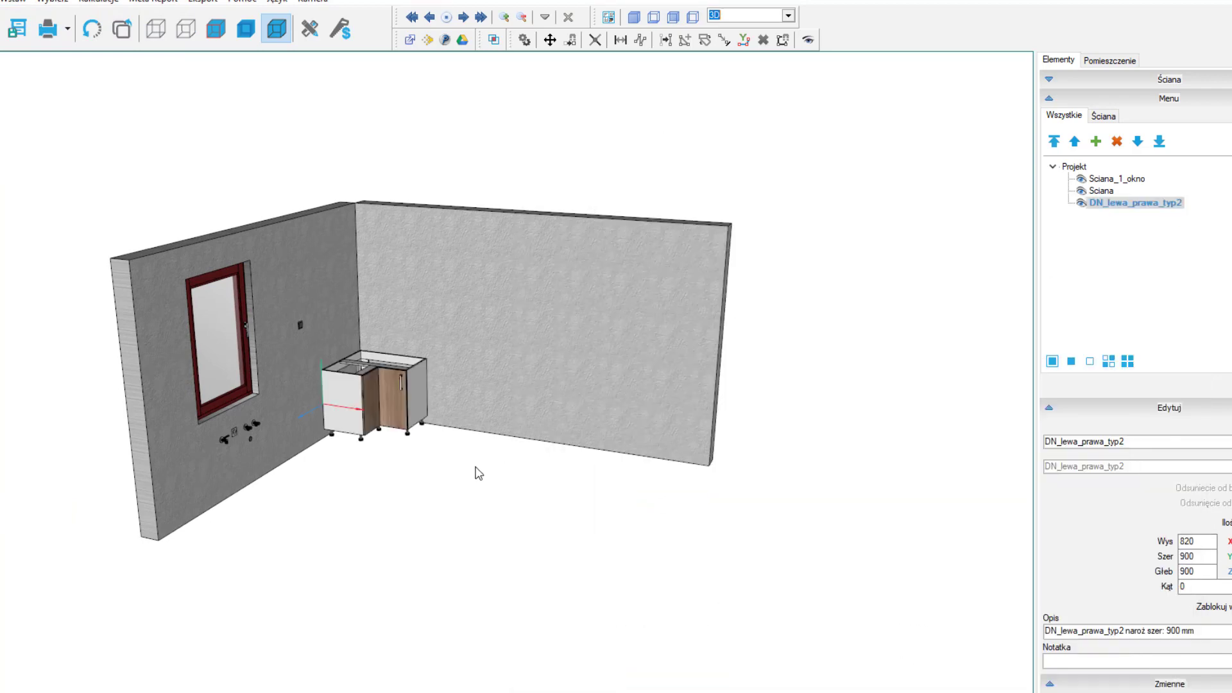
scroll(450, 462, "down", 1)
scroll(417, 456, "up", 2)
scroll(404, 507, "up", 2)
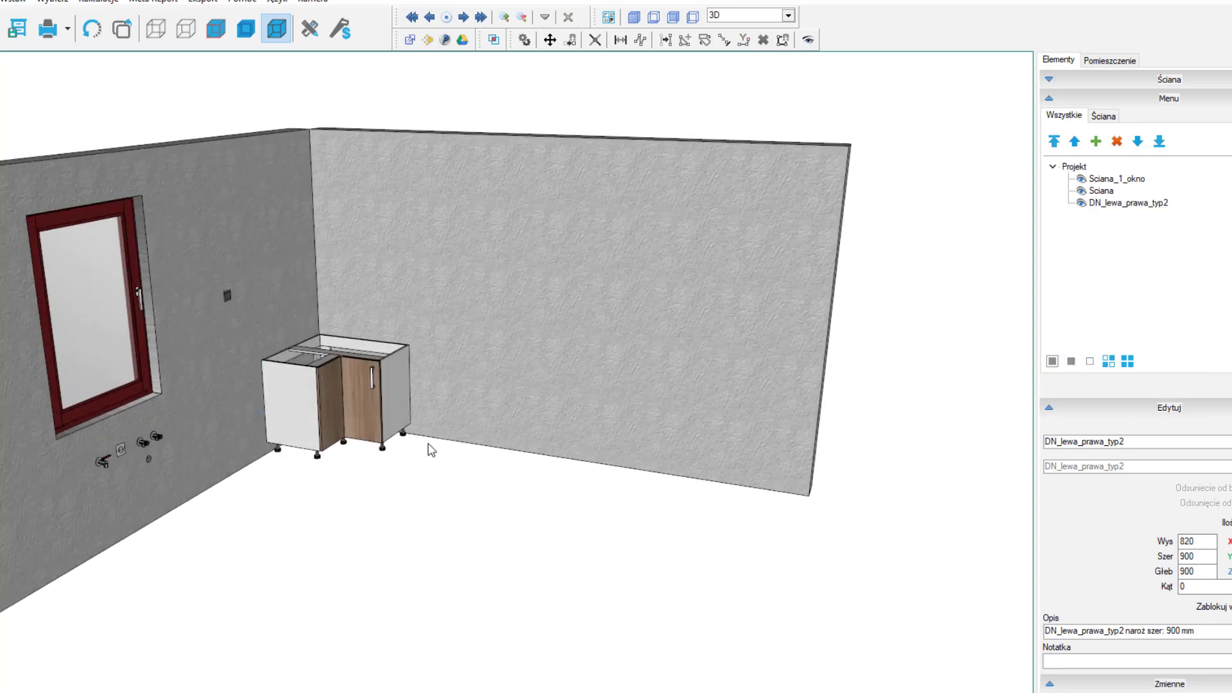
Insert the 03_Zlewozmywakowe D2D_zlew sink cabinet beside the corner unit
left_click(17, 28)
double_click(617, 491)
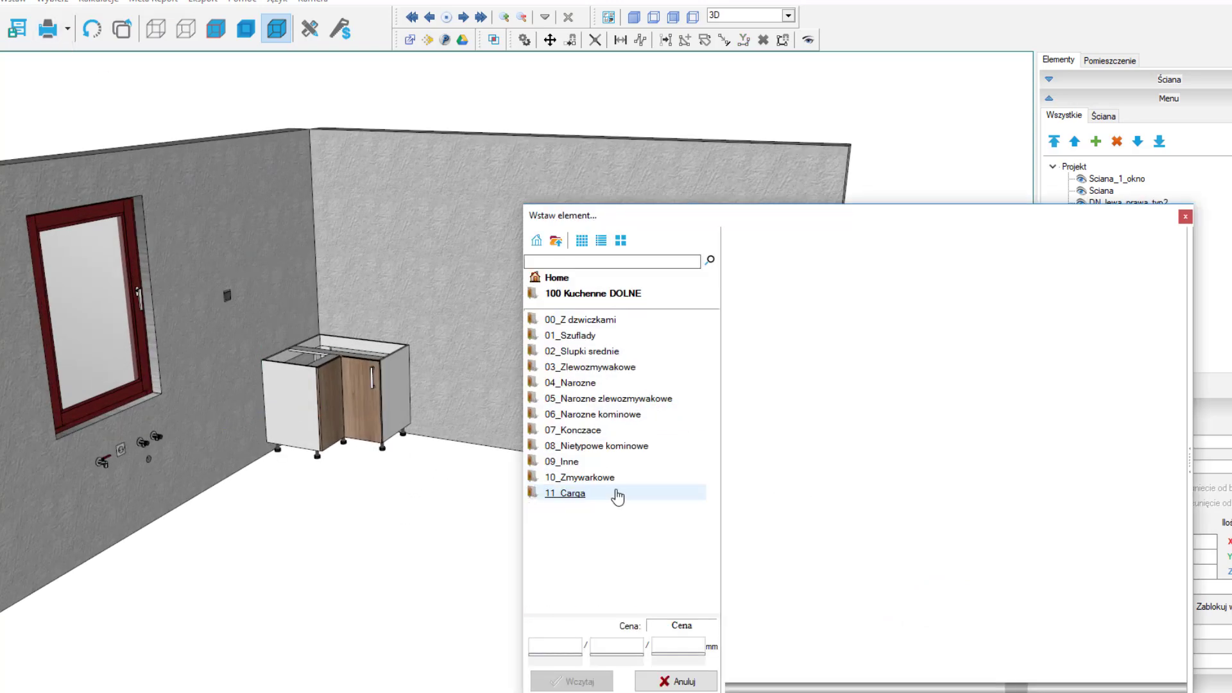
double_click(571, 369)
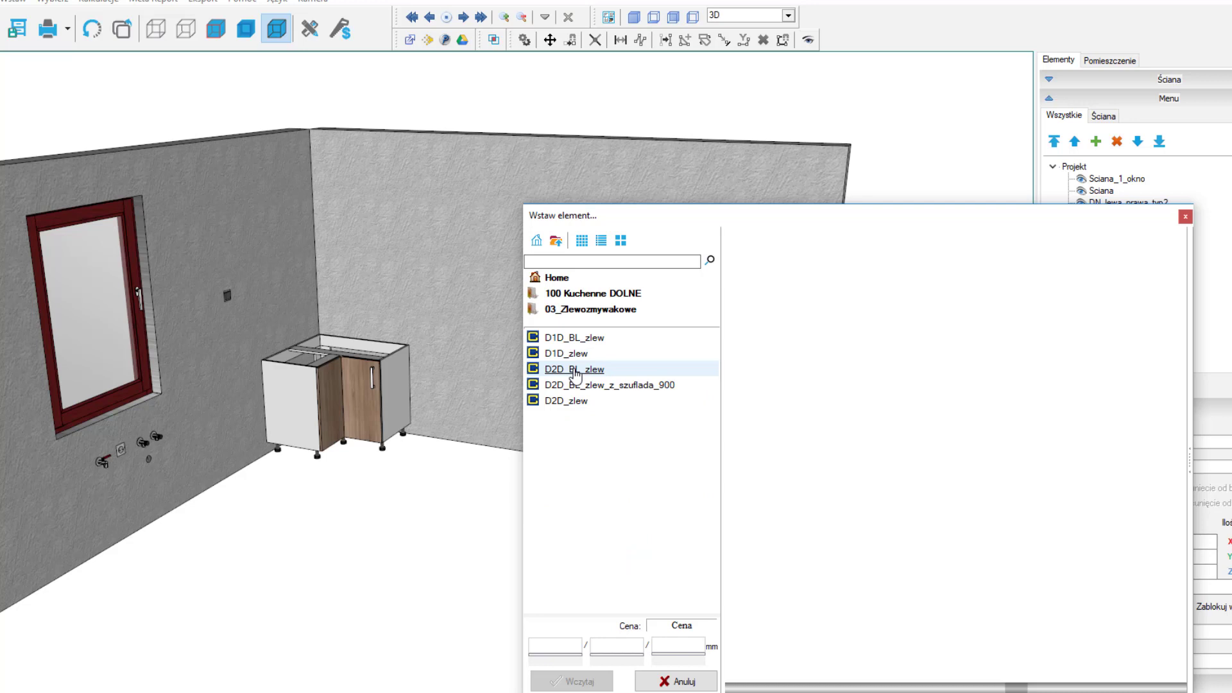
left_click(567, 401)
left_click(580, 682)
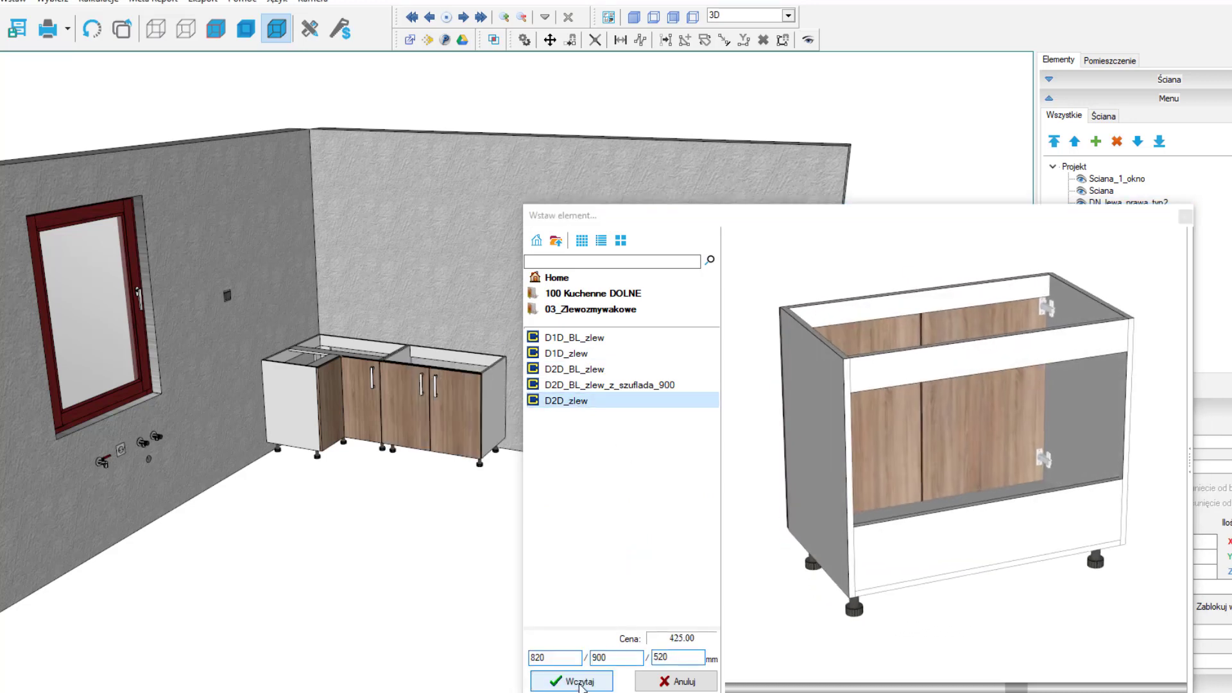
Insert the 01_Szuflady D3S_2N1W drawer cabinet beside the sink cabinet
left_click(555, 243)
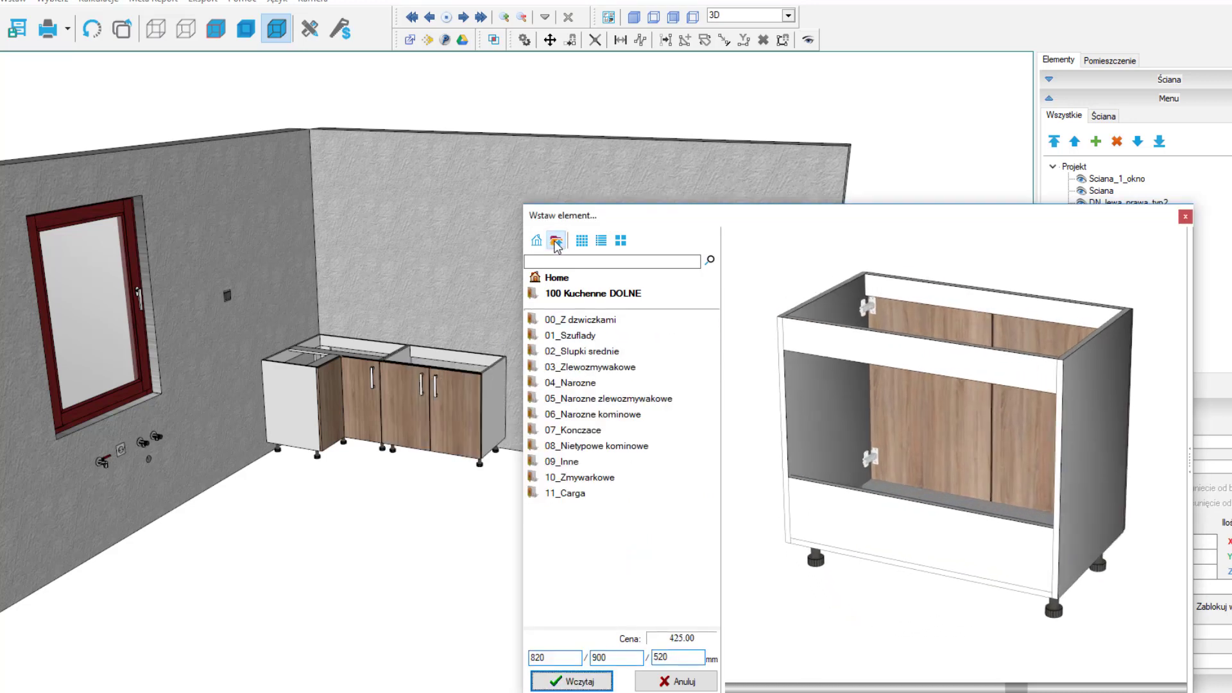
double_click(578, 335)
left_click(575, 386)
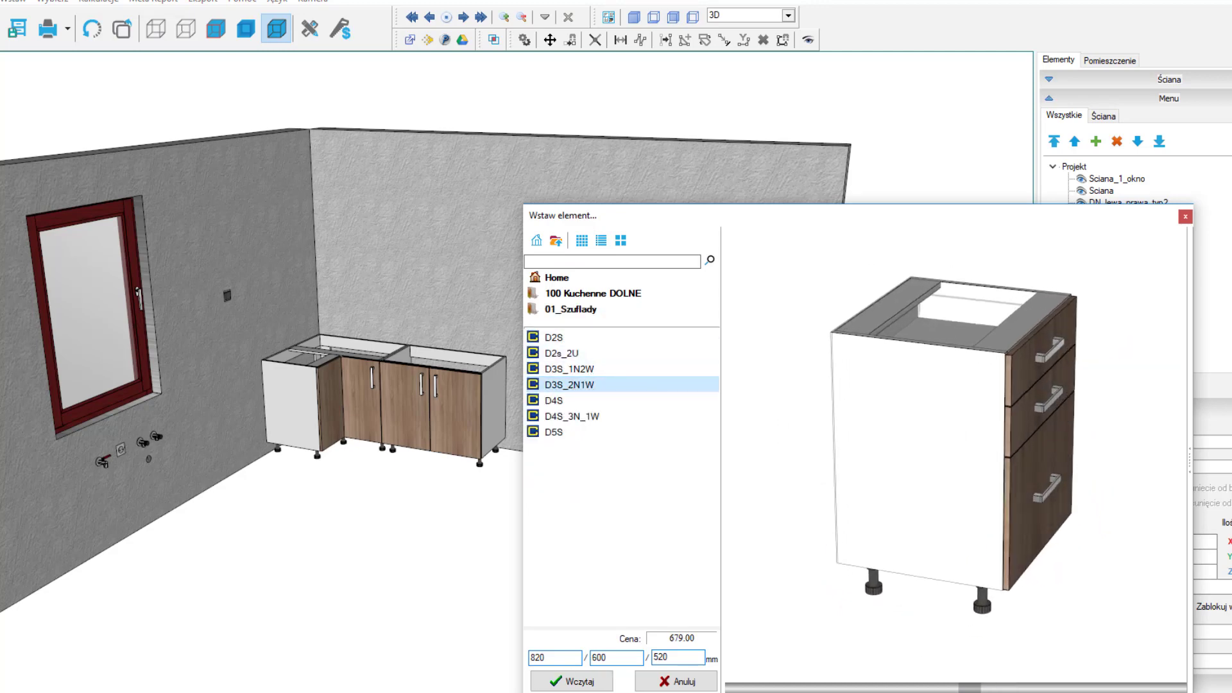
left_click(1185, 217)
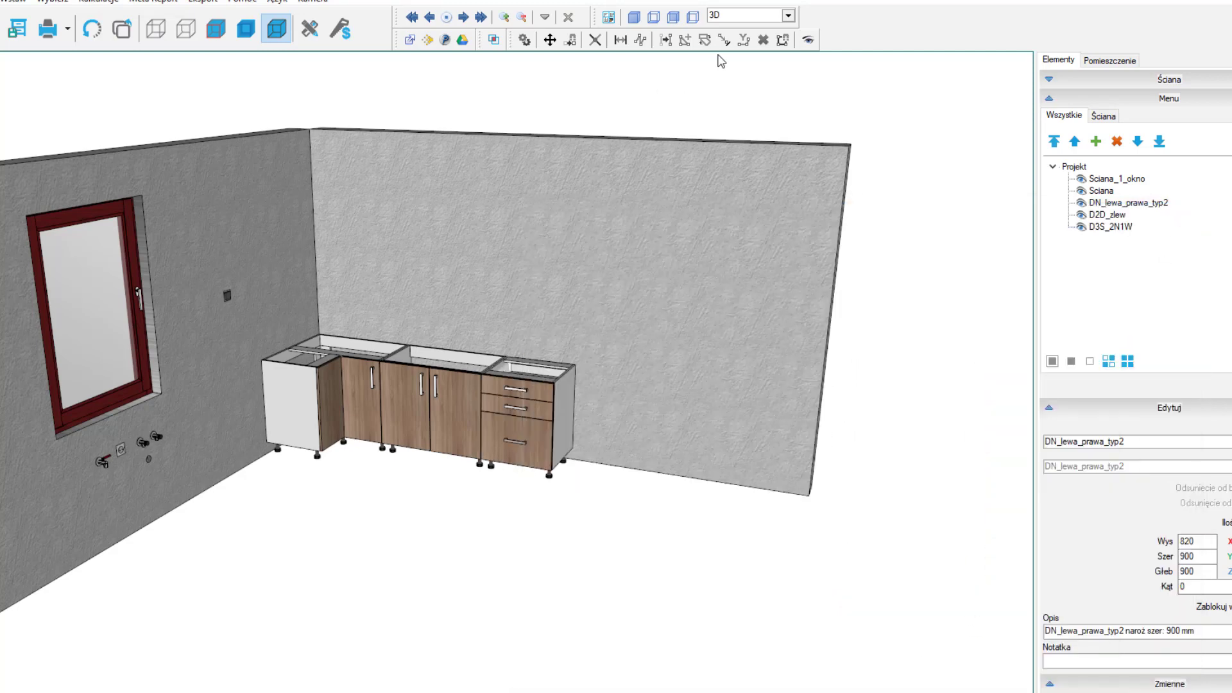
In the Od góry view, drag the drawer cabinet down against the window wall
left_click(788, 15)
left_click(732, 38)
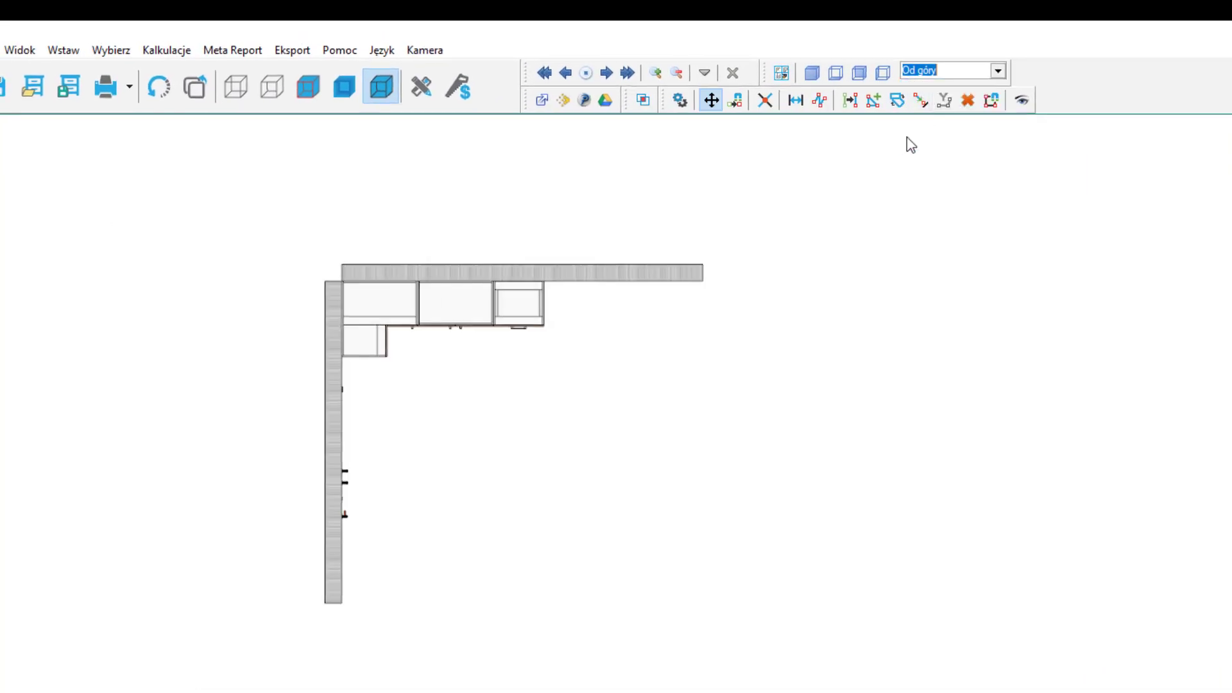
left_click(539, 324)
scroll(539, 324, "down", 2)
scroll(528, 322, "up", 3)
scroll(528, 328, "up", 3)
mouse_move(531, 349)
left_mouse_down()
mouse_move(578, 452)
mouse_move(255, 590)
mouse_move(275, 543)
mouse_move(241, 515)
left_mouse_up()
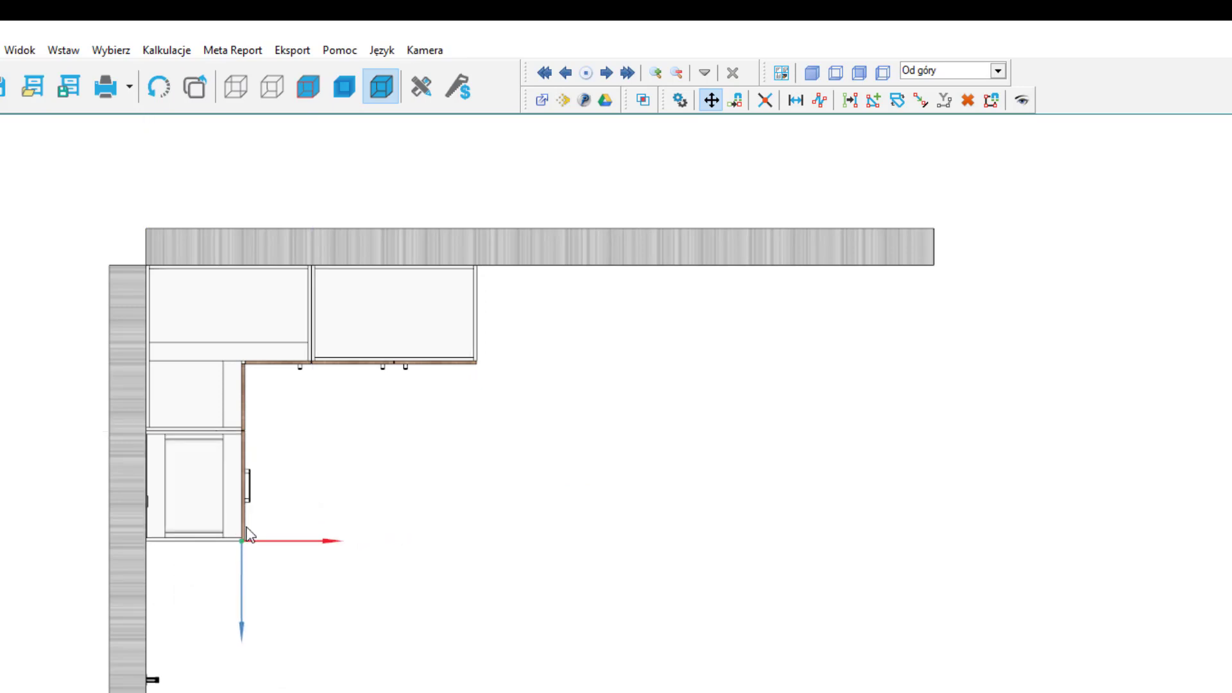
left_click(482, 560)
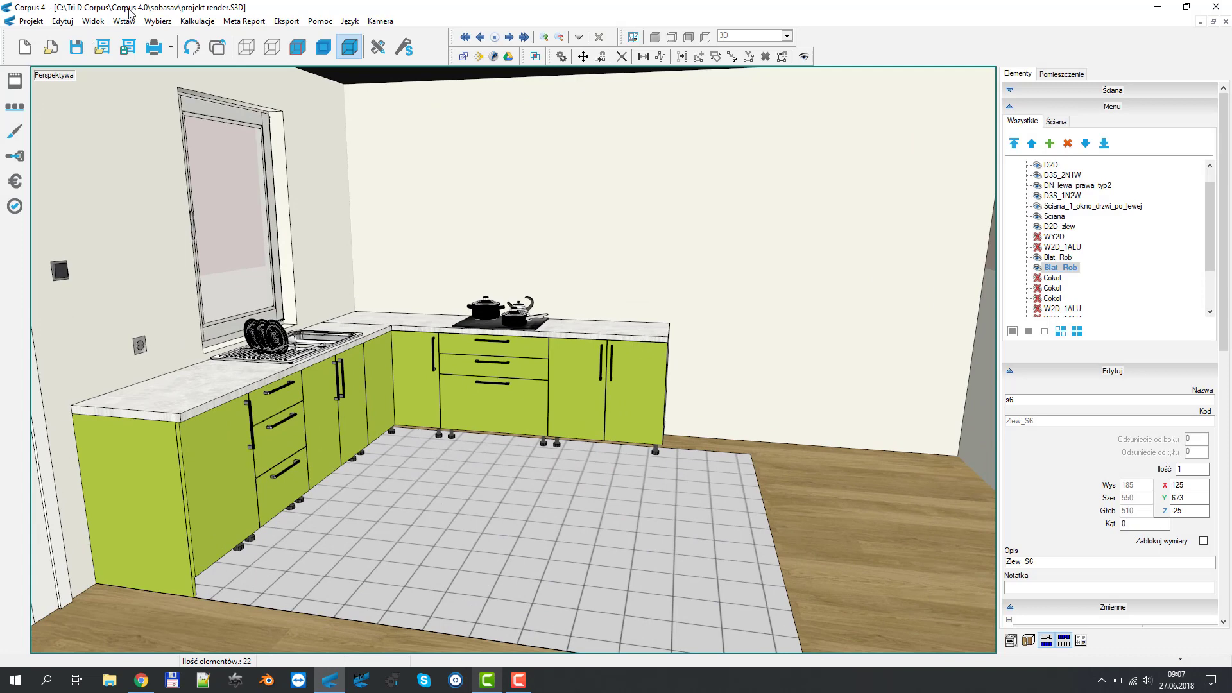
Open the WY2D tall cabinet in the element editor and select its upper door Drzwi_G
left_click(125, 21)
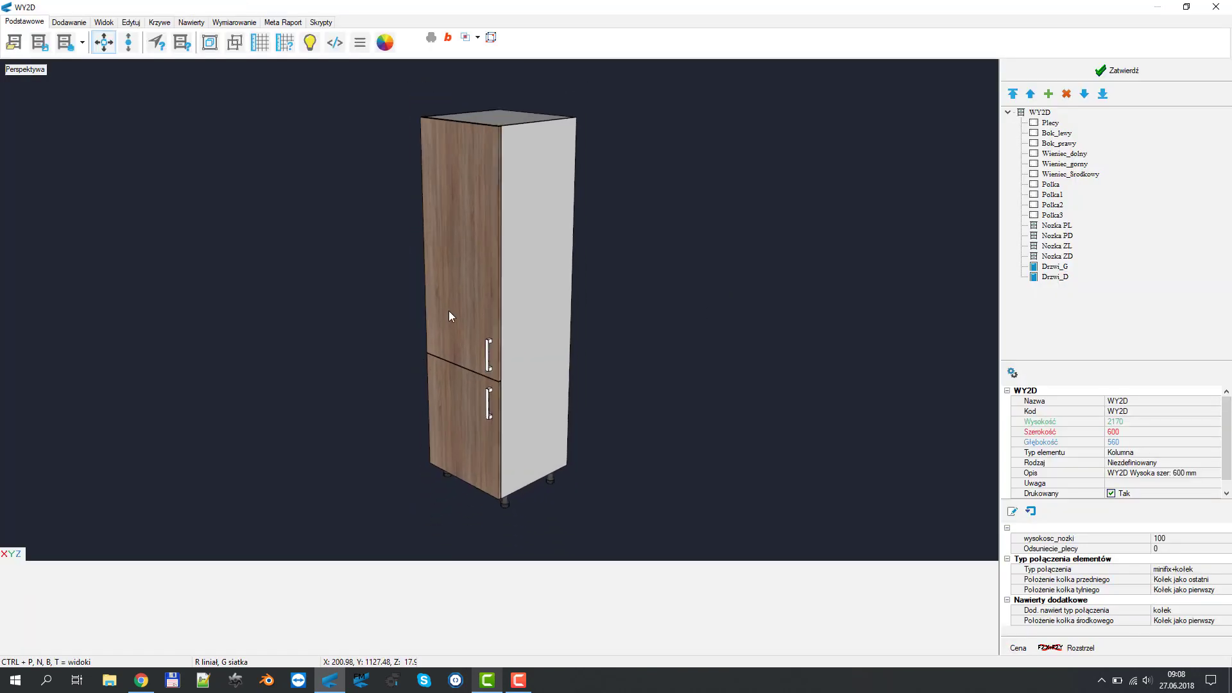
left_click(449, 315)
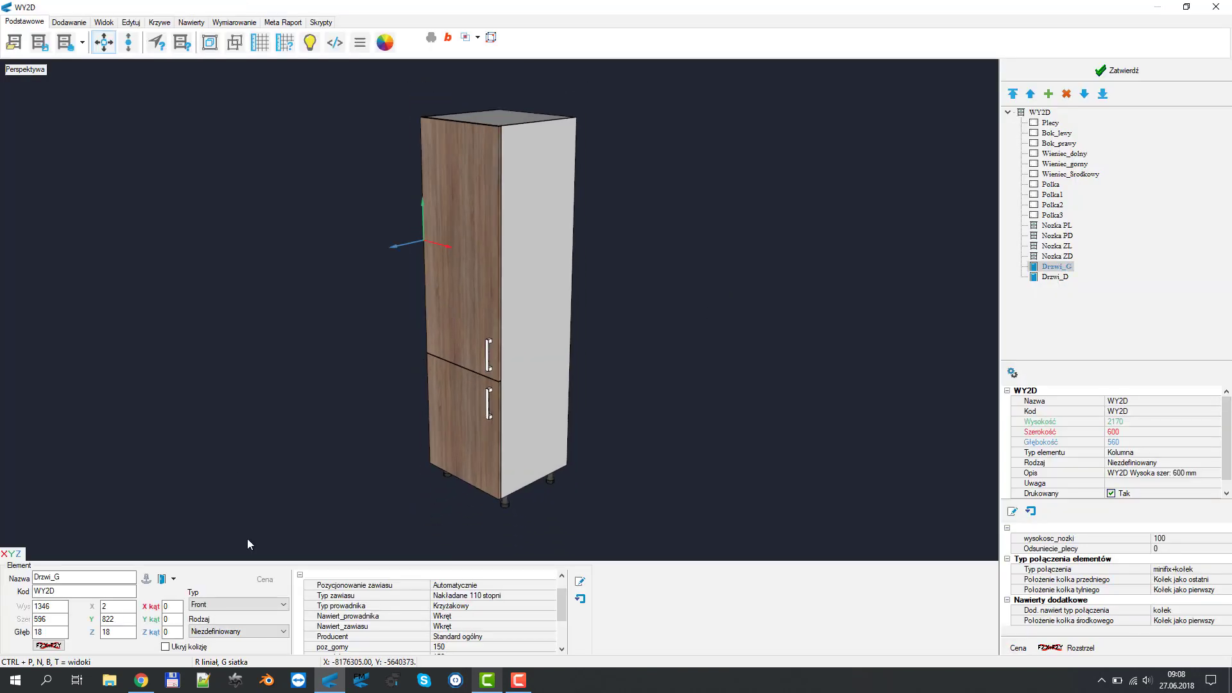
Check the Uchwyt handle placement for the upper door and the lower door Drzwi_D
left_click(158, 581)
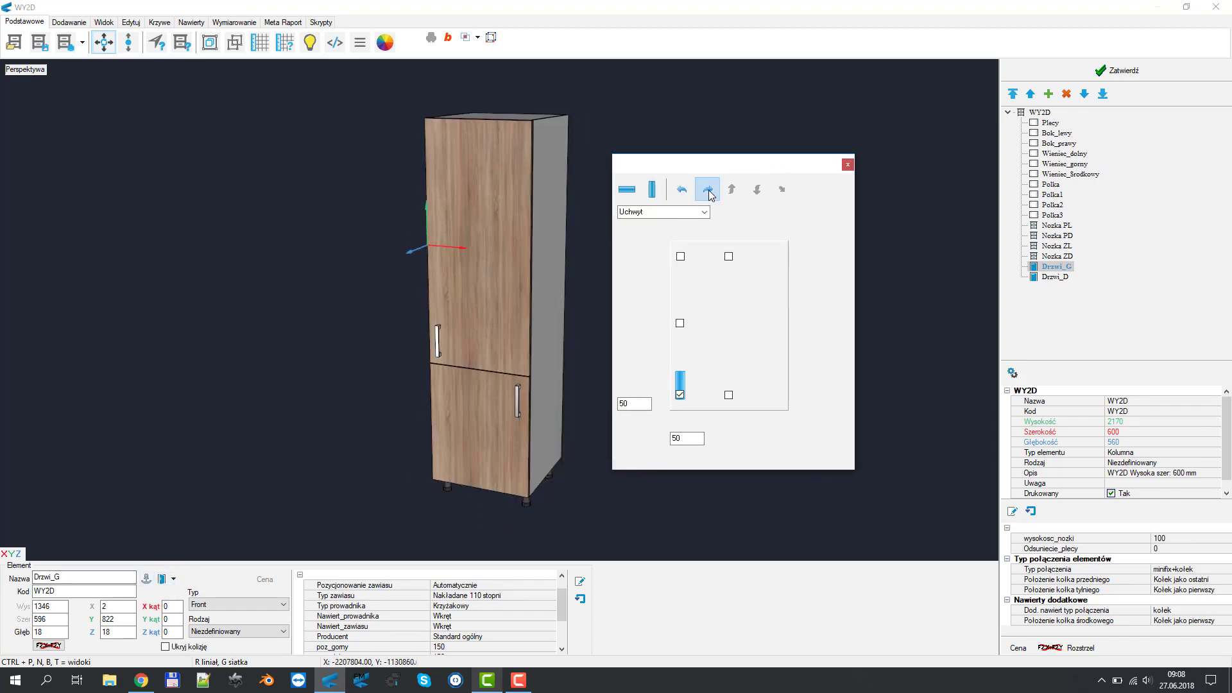
left_click(510, 441)
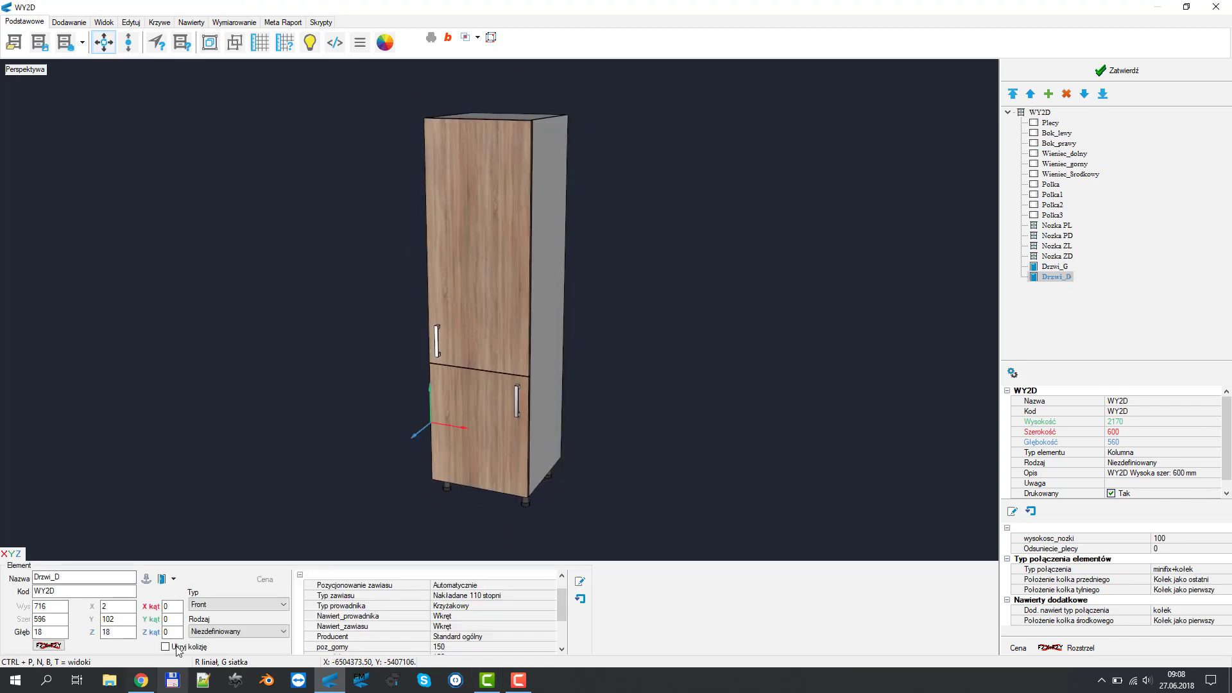
left_click(164, 580)
left_click_drag(613, 182, 782, 160)
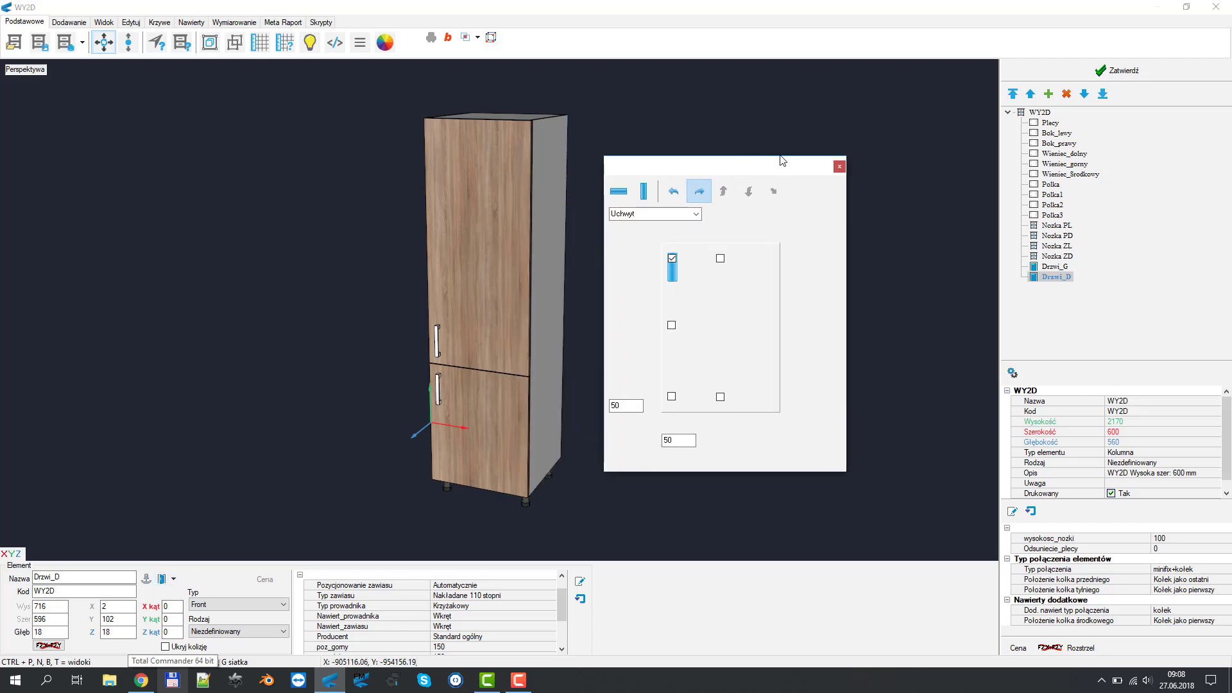
left_click(839, 166)
Confirm the WY2D cabinet, then export the kitchen as an X3D mesh to a chosen location
left_click(1120, 70)
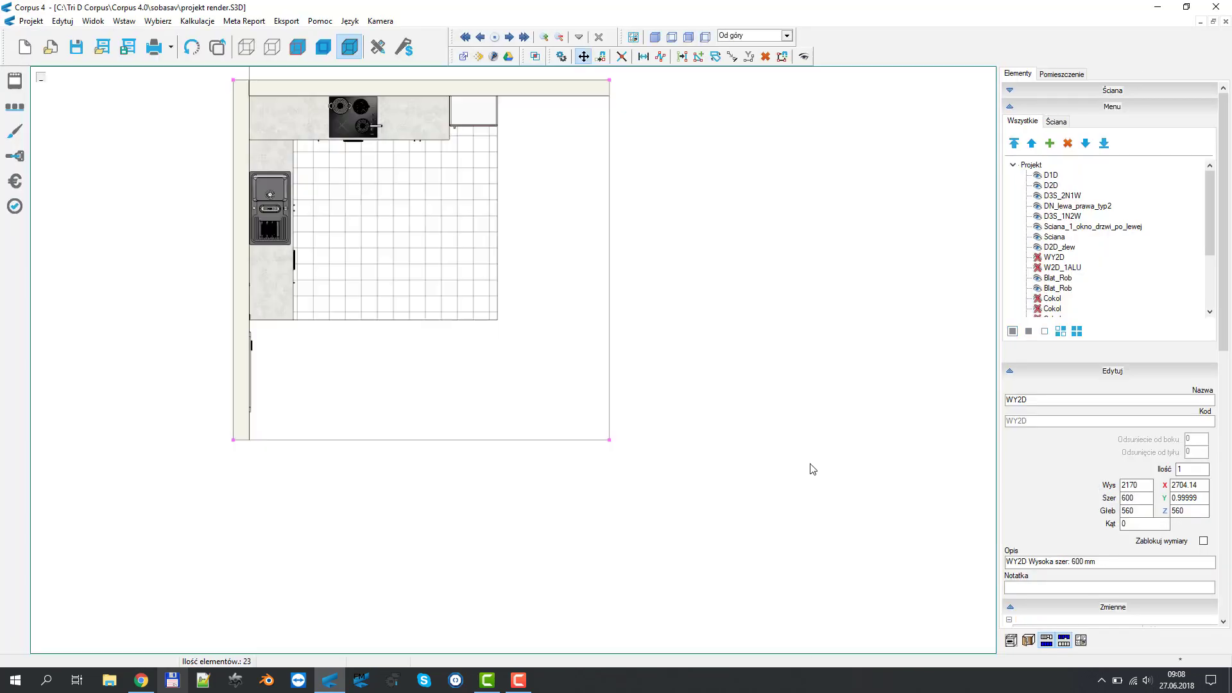
scroll(557, 283, "up", 2)
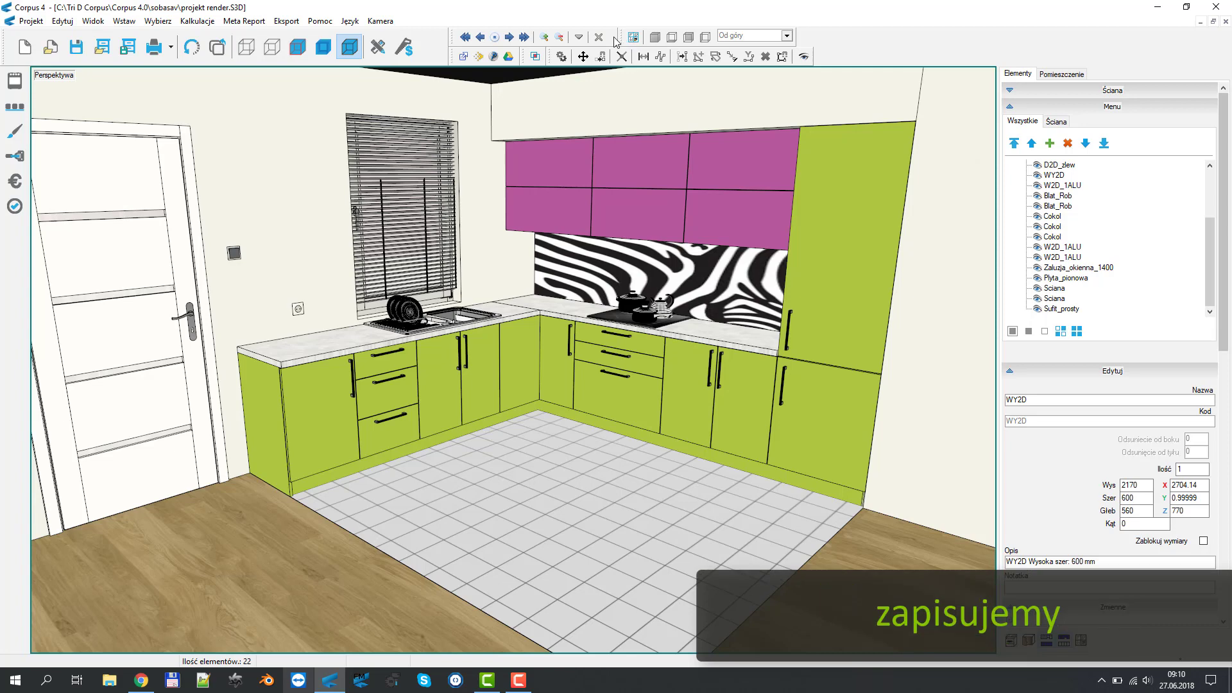
left_click(462, 58)
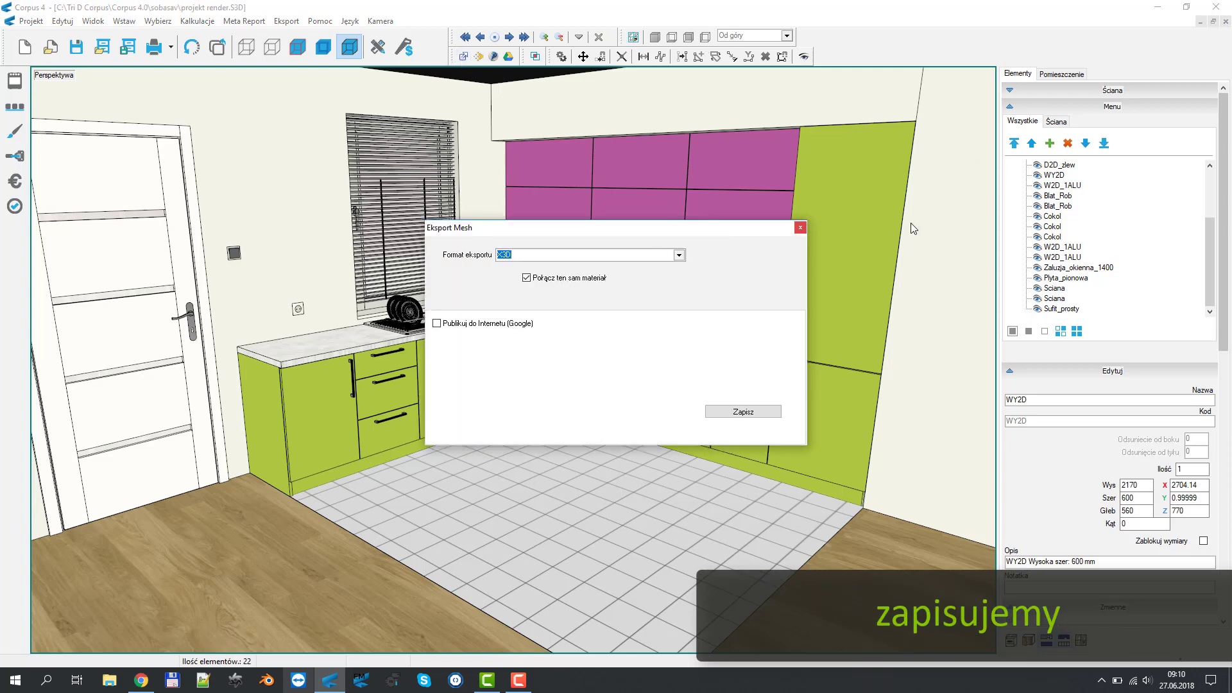
left_click(765, 411)
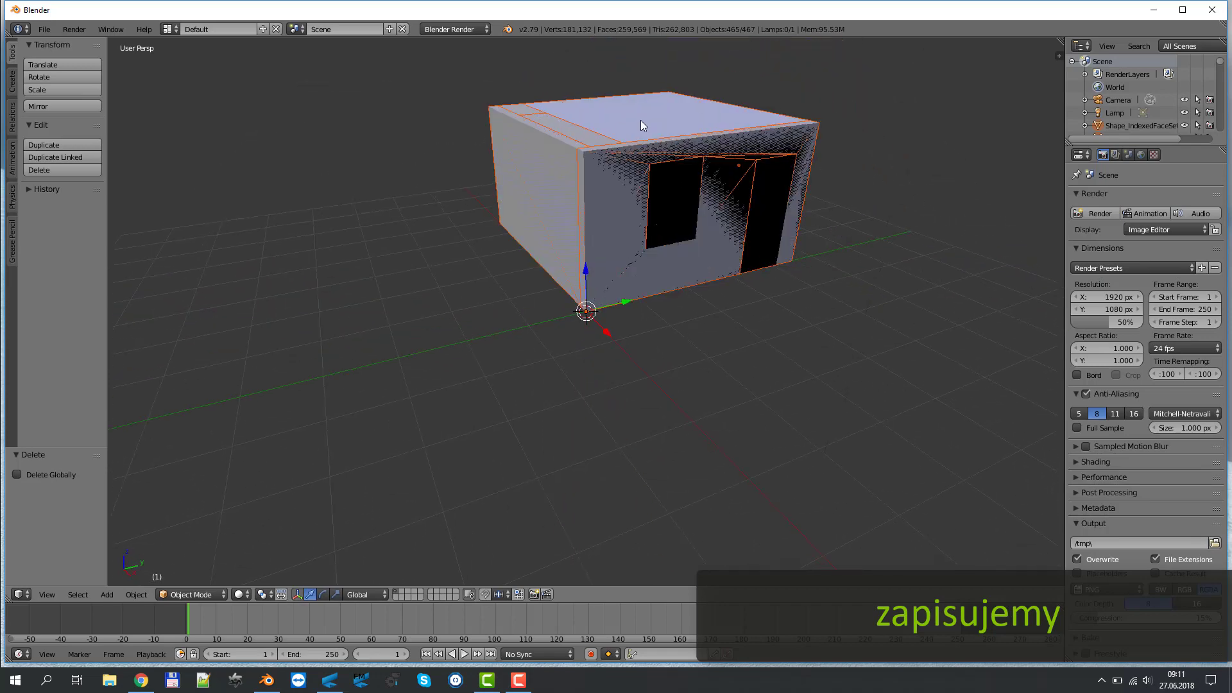
Delete the roof plane and the back wall of the imported kitchen
key("x")
left_click(641, 122)
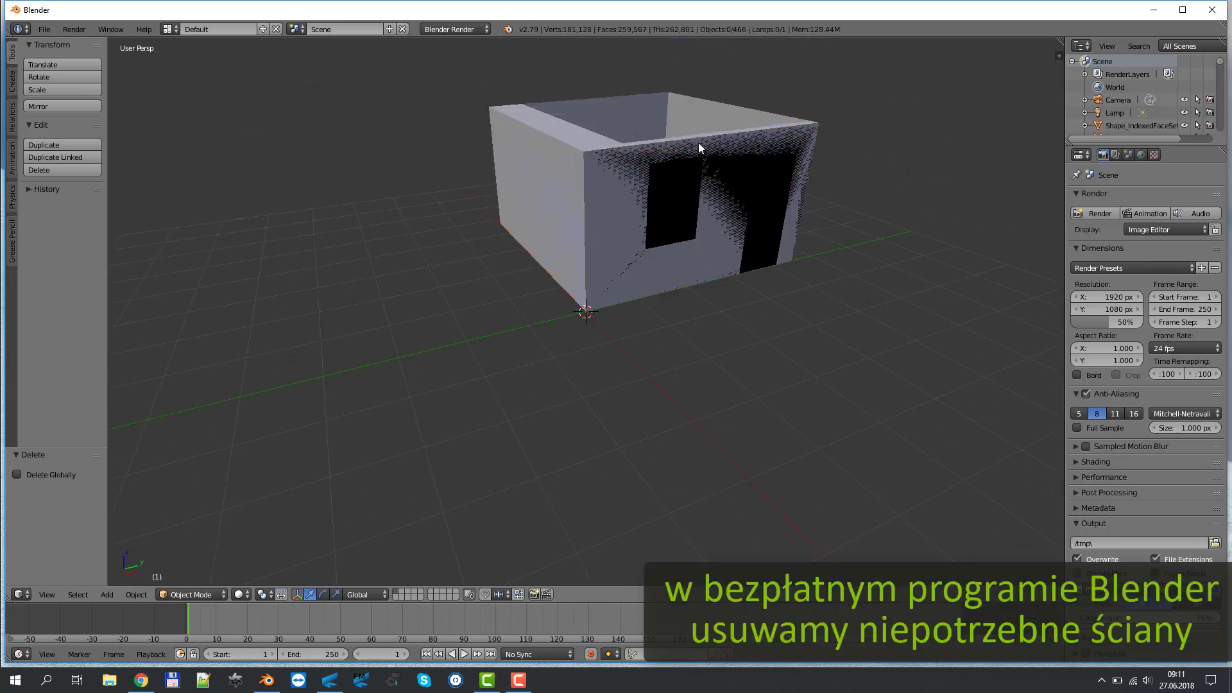
right_click(682, 98)
key("x")
left_click(649, 105)
mouse_move(649, 105)
middle_mouse_down()
mouse_move(747, 368)
mouse_move(594, 321)
middle_mouse_up()
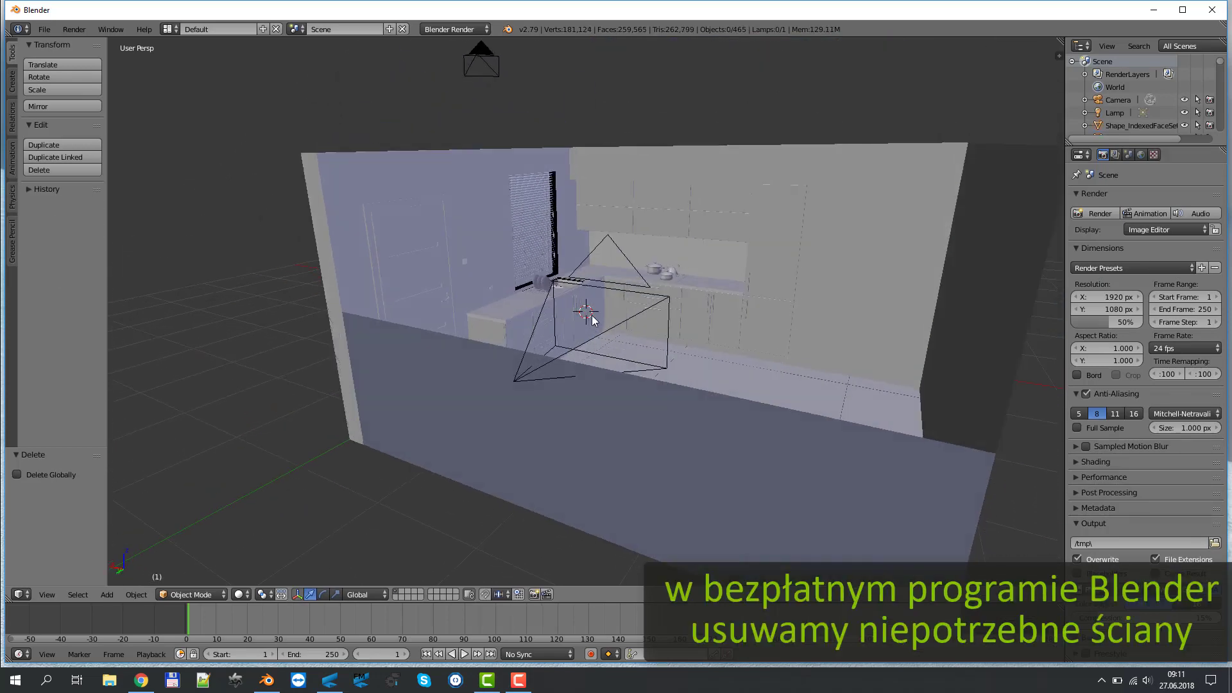
scroll(594, 321, "down", 3)
Delete the front wall and both pieces of the right wall
right_click(583, 414)
key("x")
left_click(544, 398)
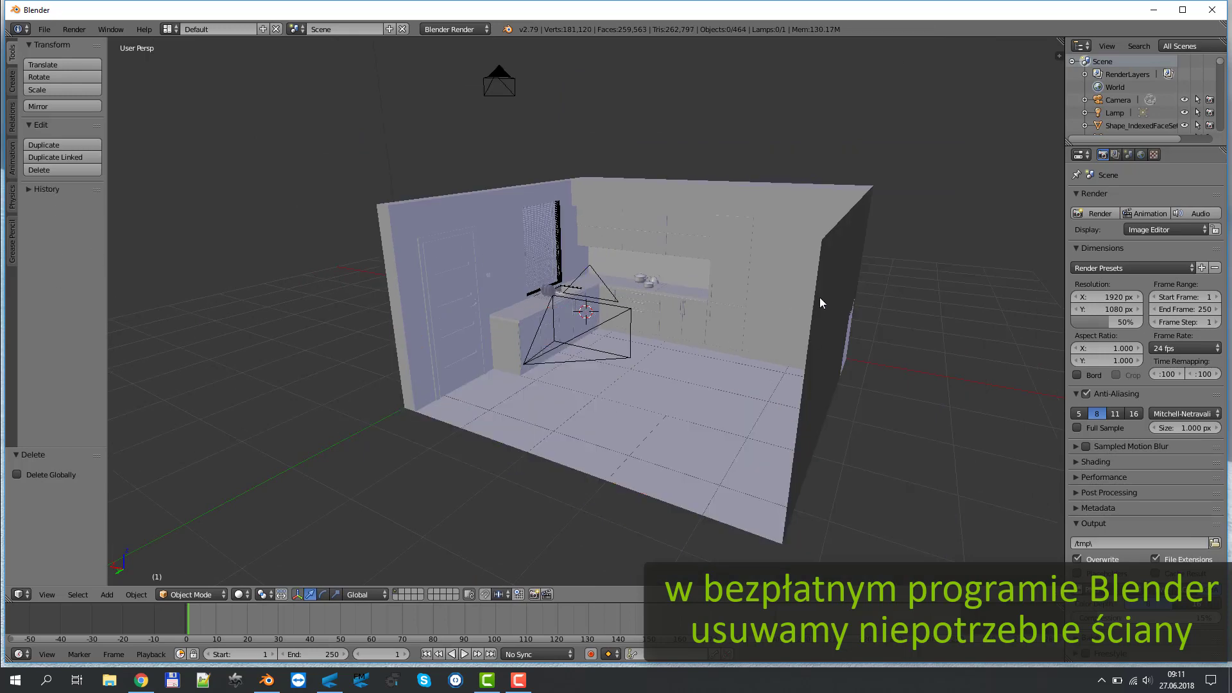
right_click(819, 298)
key("x")
left_click(836, 256)
right_click(796, 439)
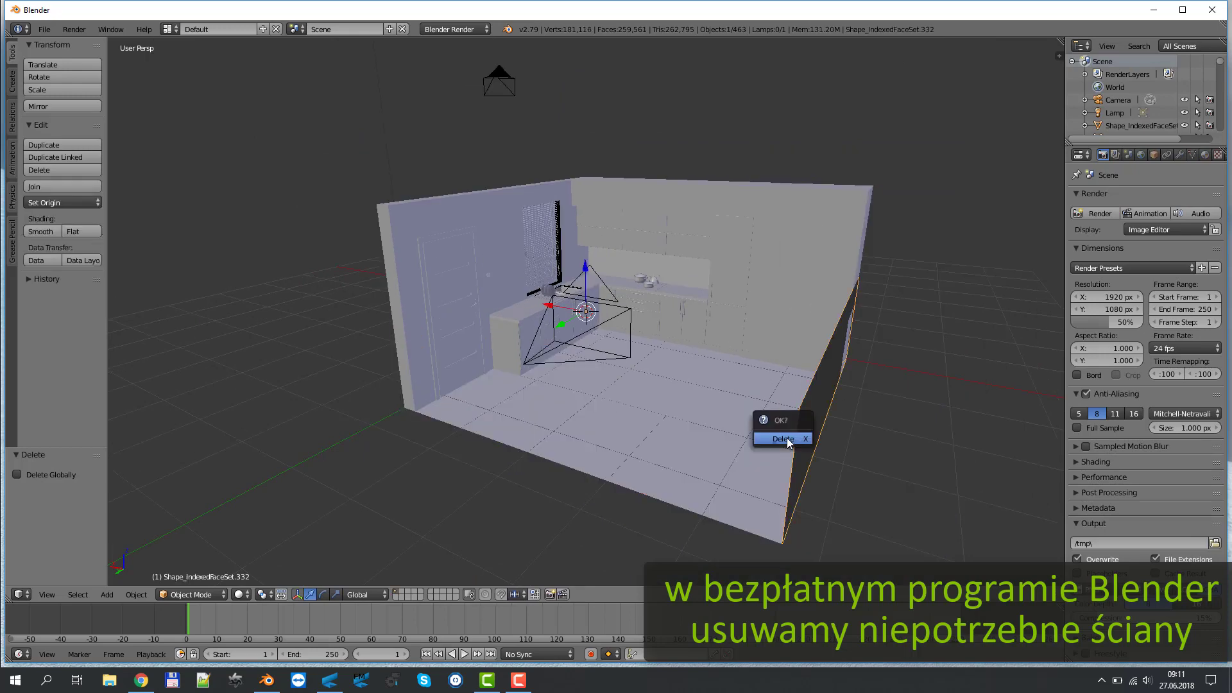
left_click(787, 438)
Orbit around the room and delete two more outer walls
middle_click_drag(907, 445, 626, 321)
right_click(538, 268)
key("x")
left_click(543, 305)
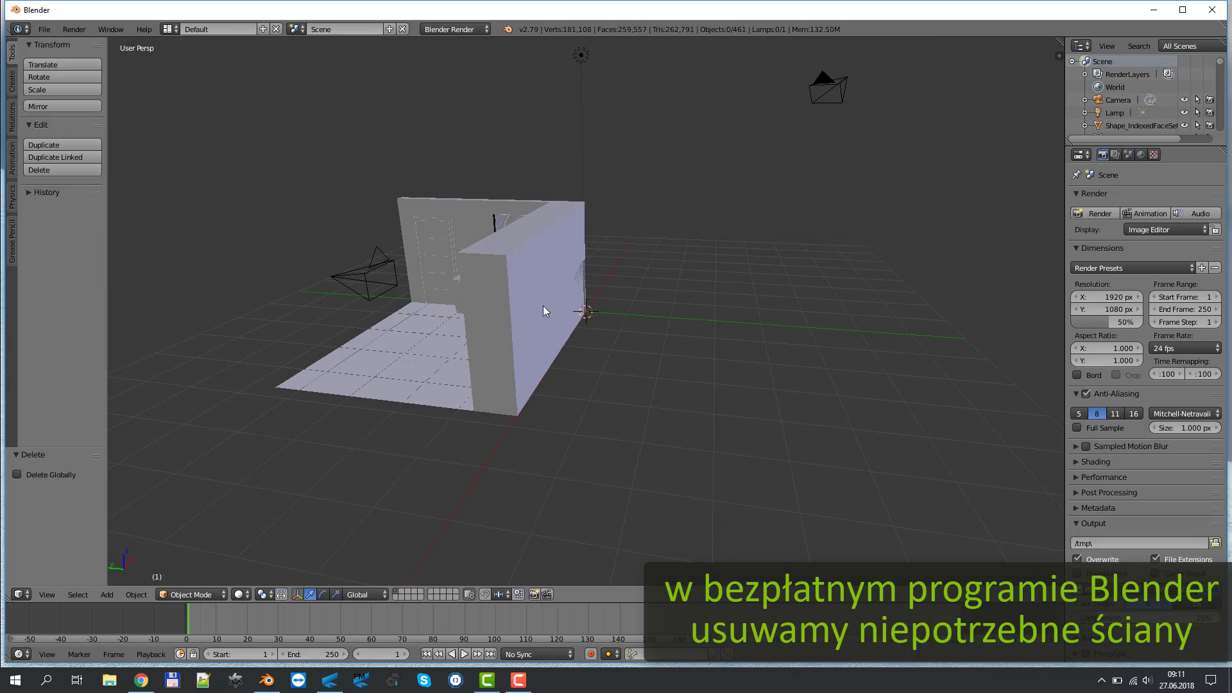
right_click(540, 321)
key("x")
left_click(539, 325)
Delete the remaining outer walls from another viewing angle
middle_click_drag(814, 337, 632, 303)
right_click(609, 290)
key("x")
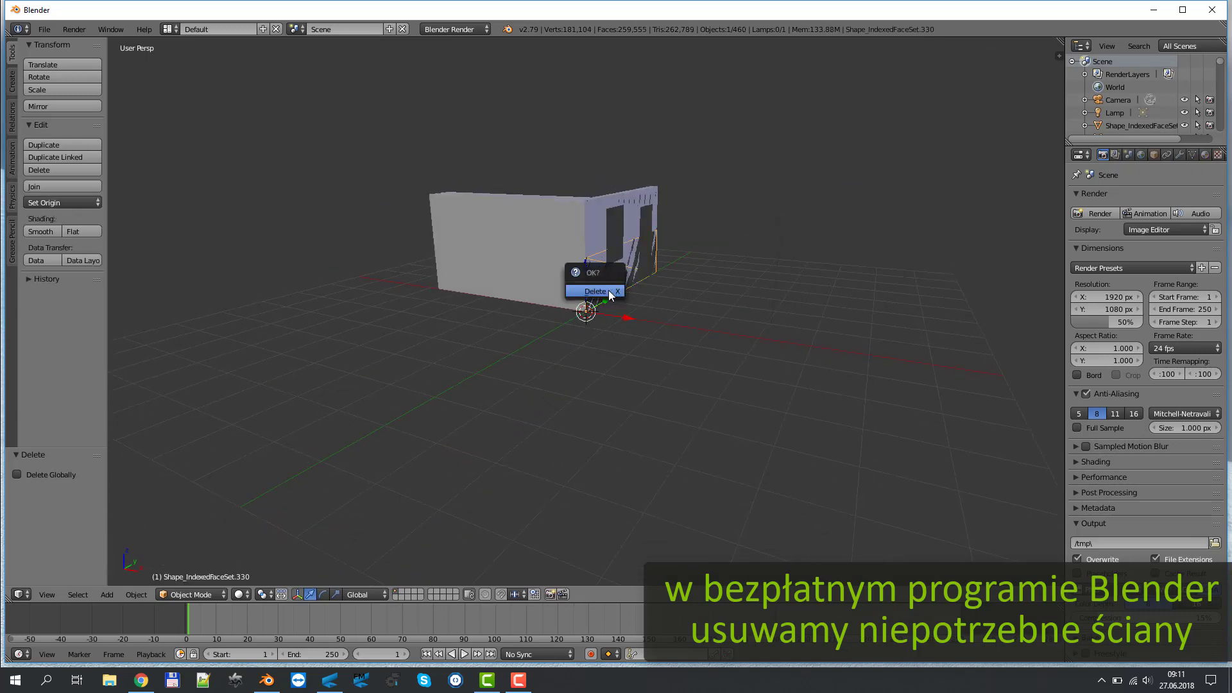
left_click(609, 290)
right_click(599, 210)
key("x")
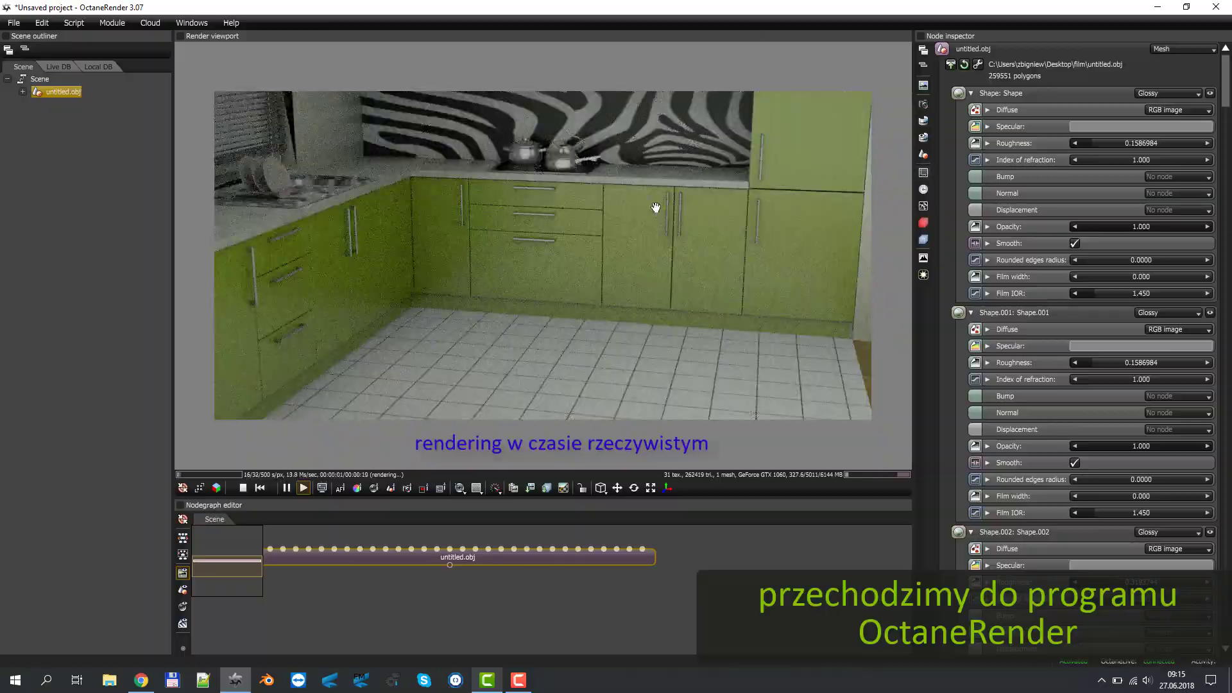
Raise Environment power from 0.650 to 1.380 and pick the pink upper fronts' material
mouse_move(655, 207)
left_mouse_down()
mouse_move(631, 201)
mouse_move(663, 225)
mouse_move(569, 316)
mouse_move(559, 277)
mouse_move(533, 311)
mouse_move(591, 262)
mouse_move(576, 297)
left_mouse_up()
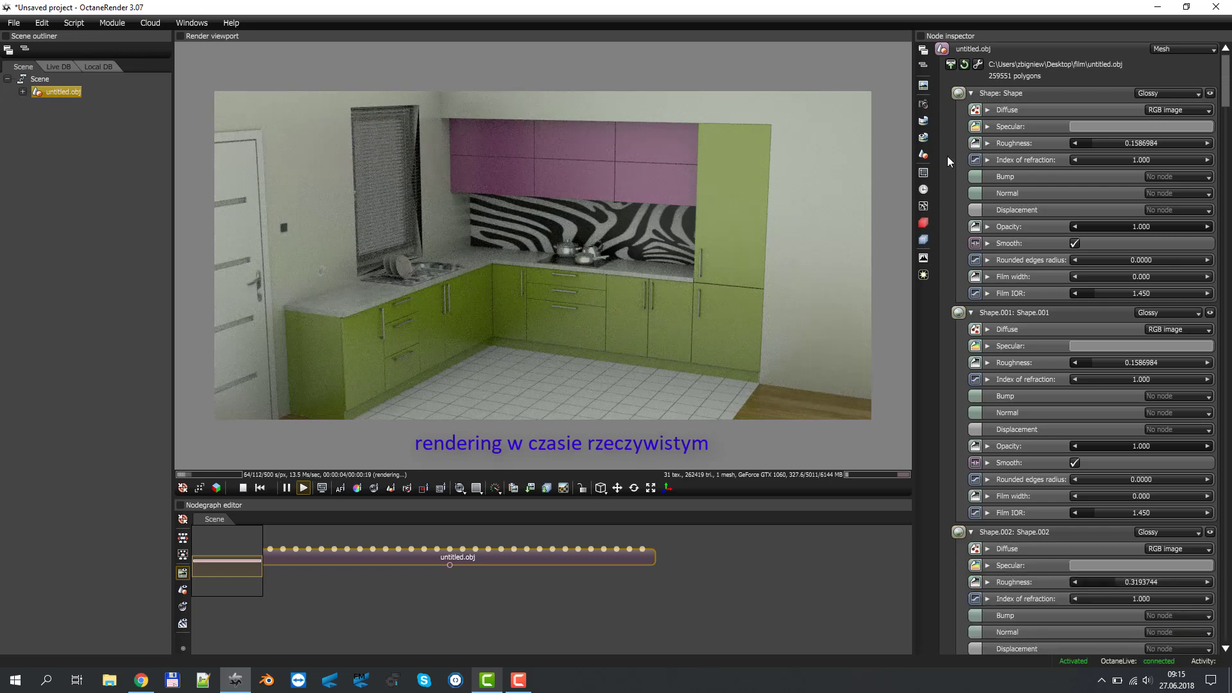
left_click(924, 122)
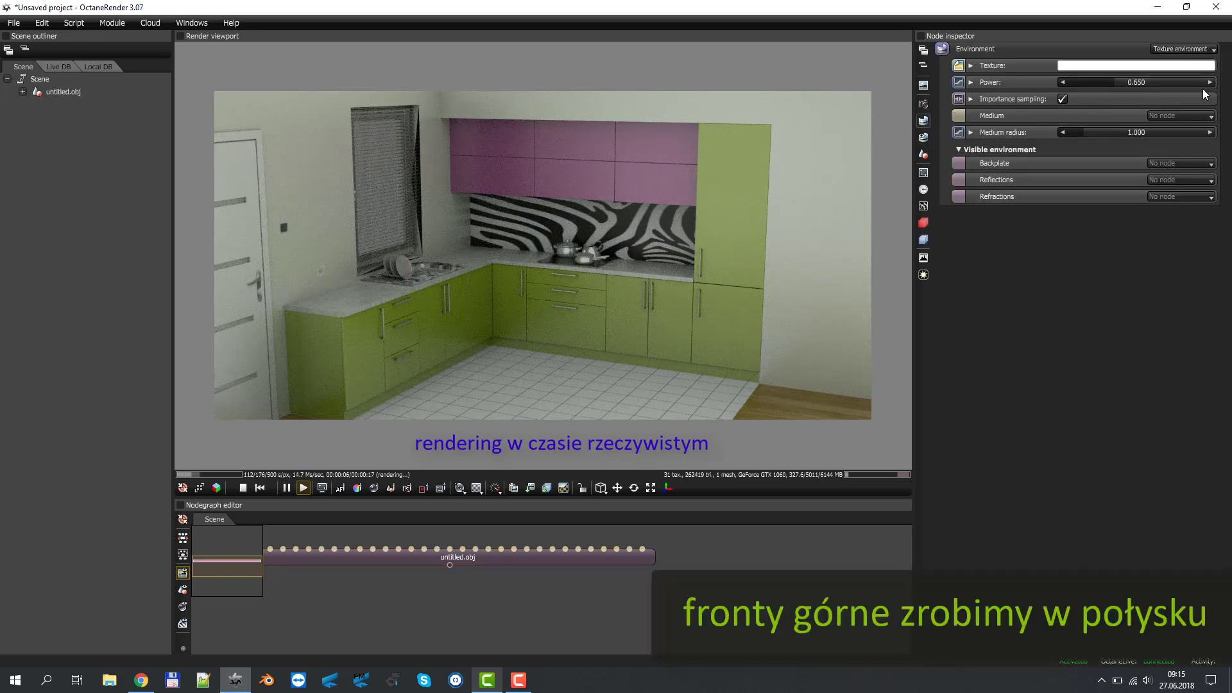
left_click_drag(1117, 82, 1149, 82)
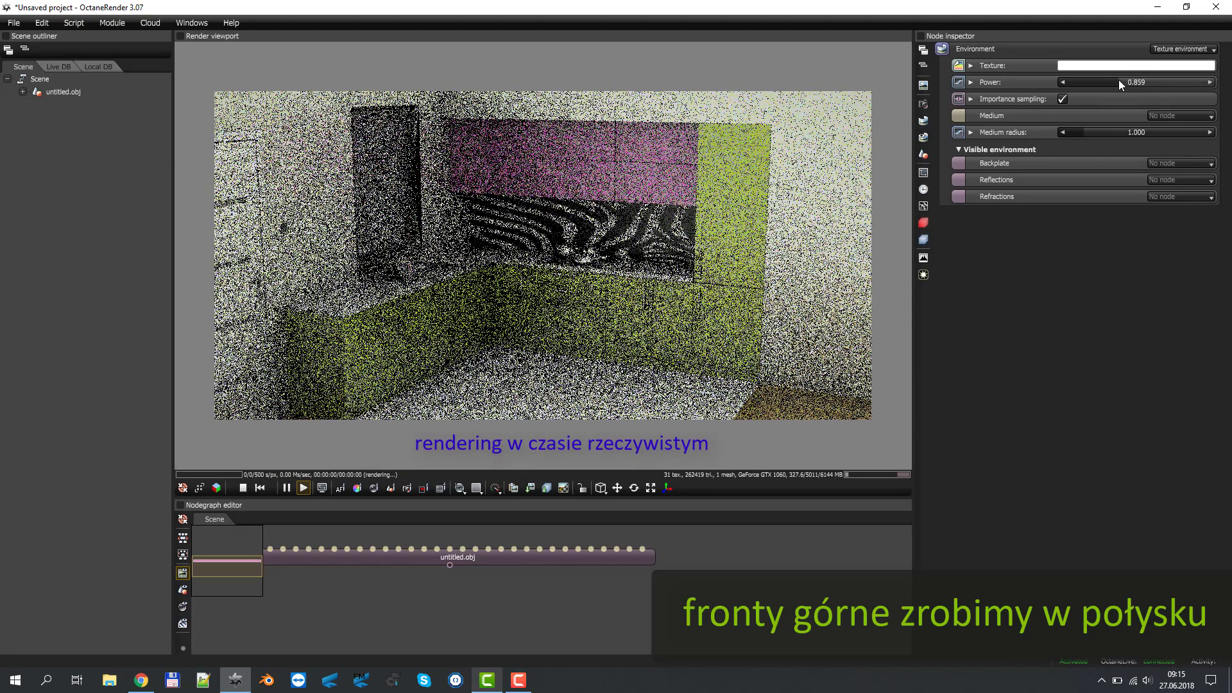
left_click(376, 490)
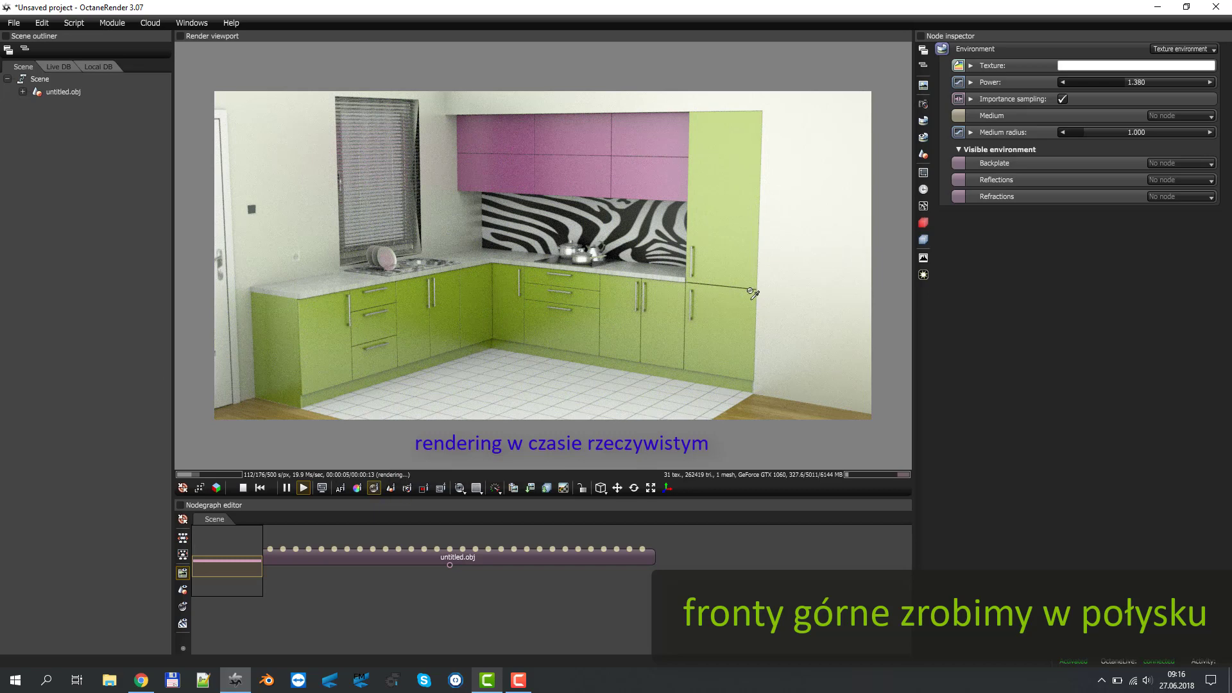
left_click(586, 128)
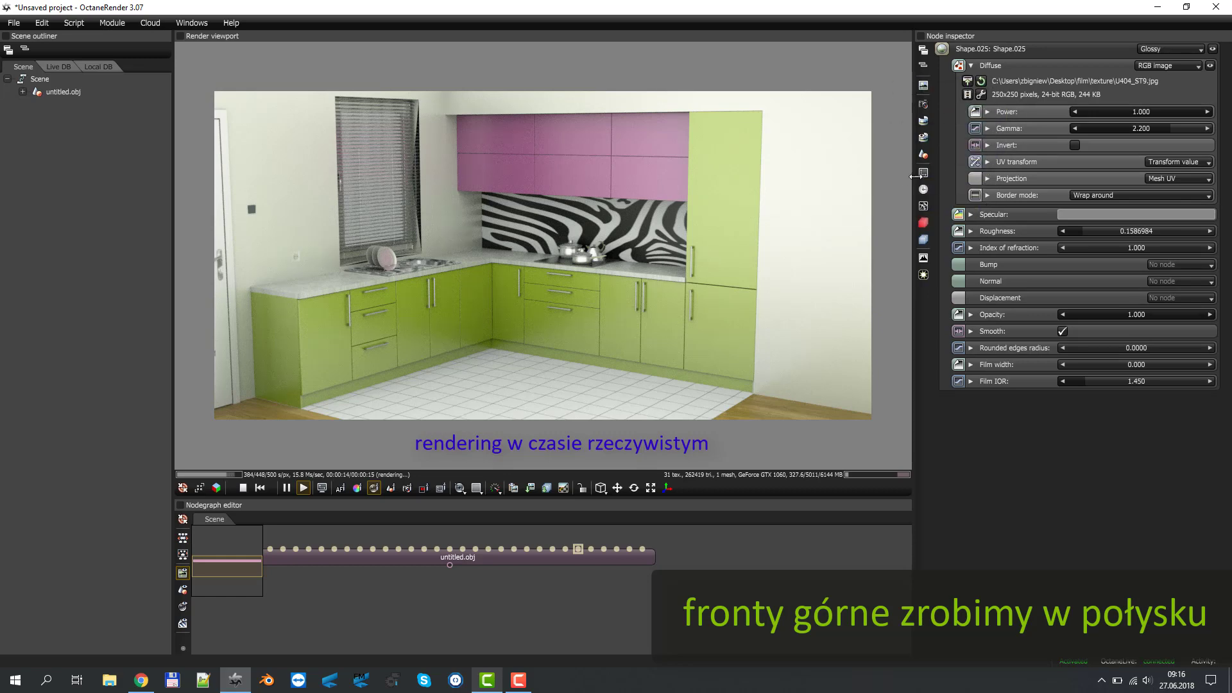
Give the Shape.025 Glossy material greyscale specular 0.890, roughness 0.0040 and IOR 2.040
left_click(971, 215)
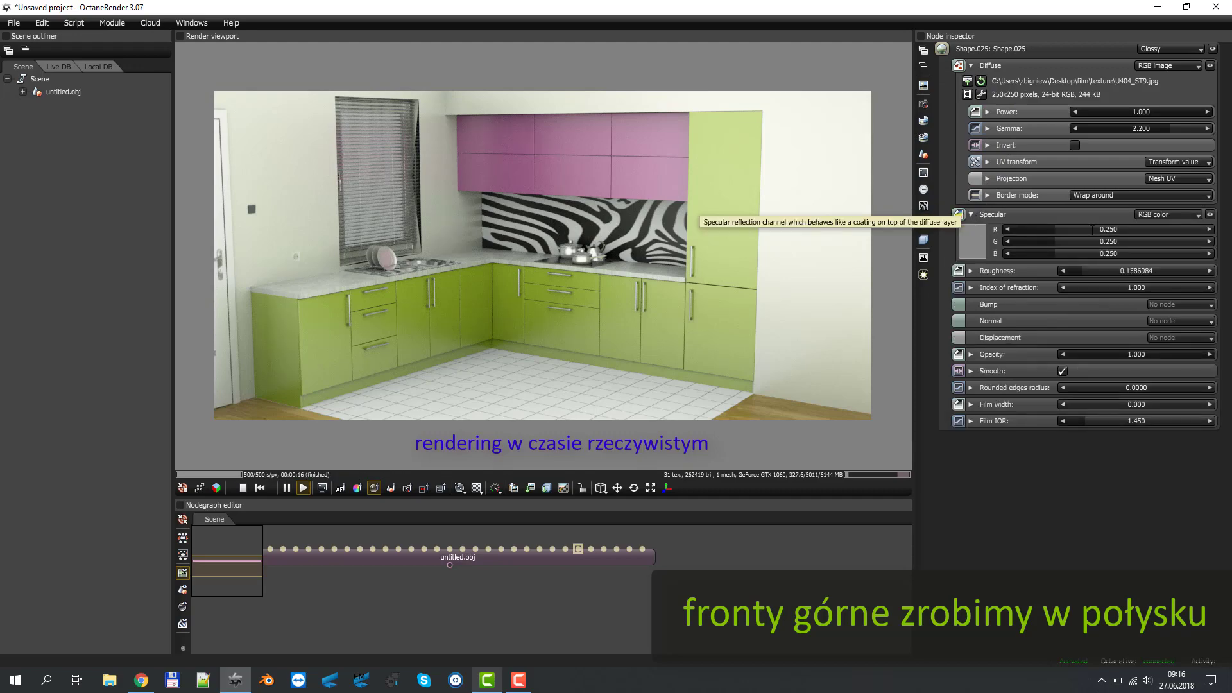
left_click(1167, 216)
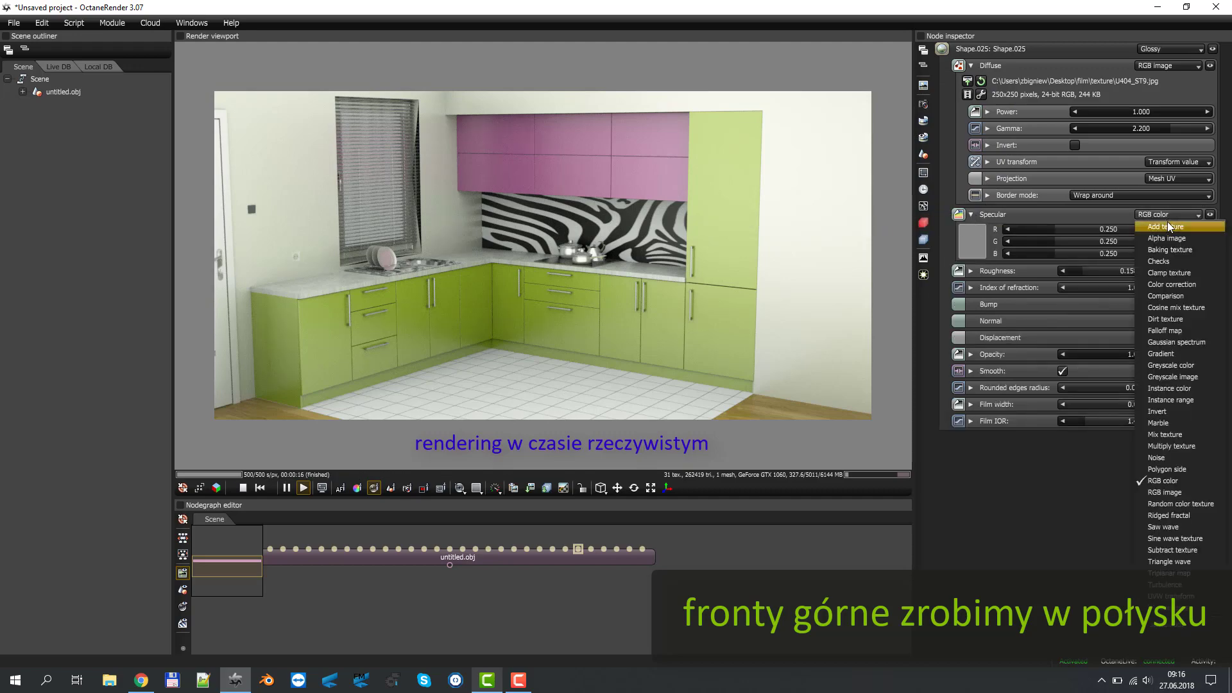
left_click(1200, 365)
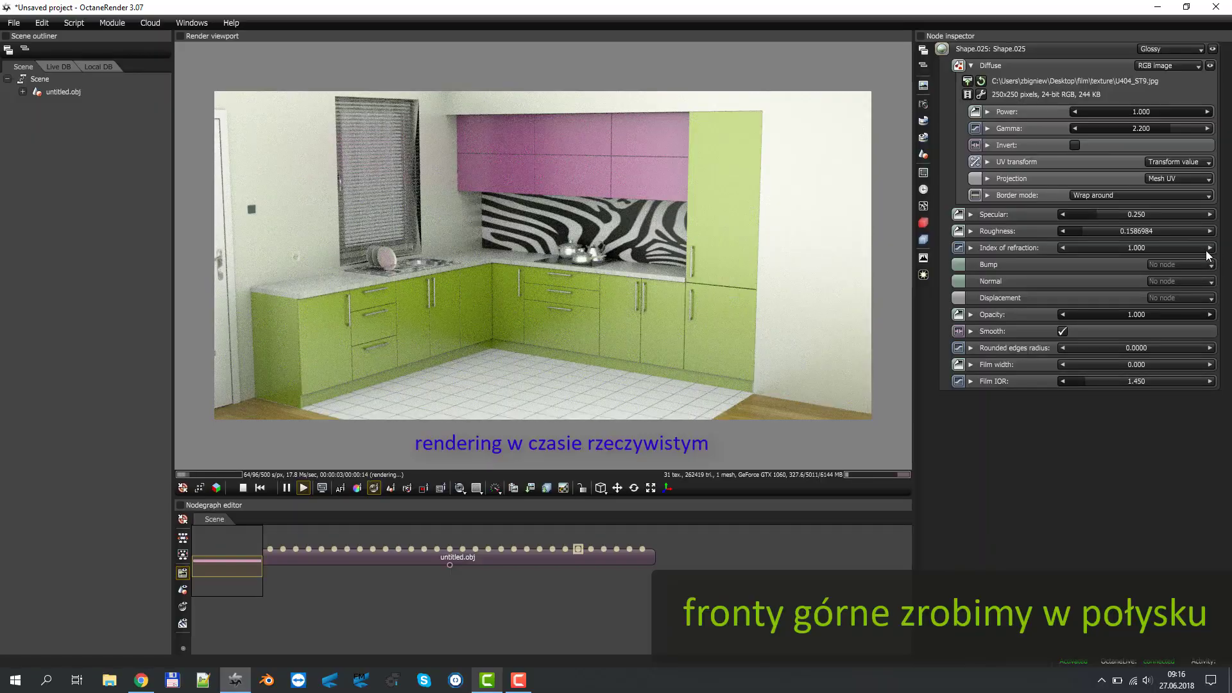
left_click_drag(1201, 249, 1122, 247)
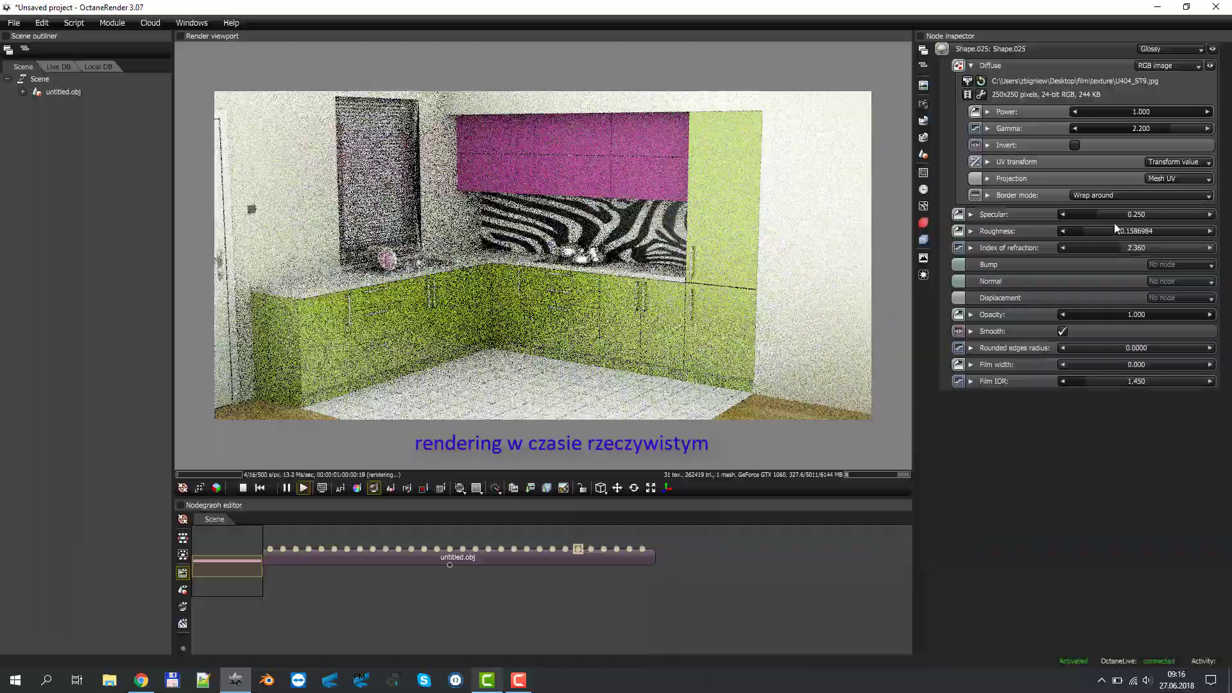
left_click_drag(1101, 214, 1154, 209)
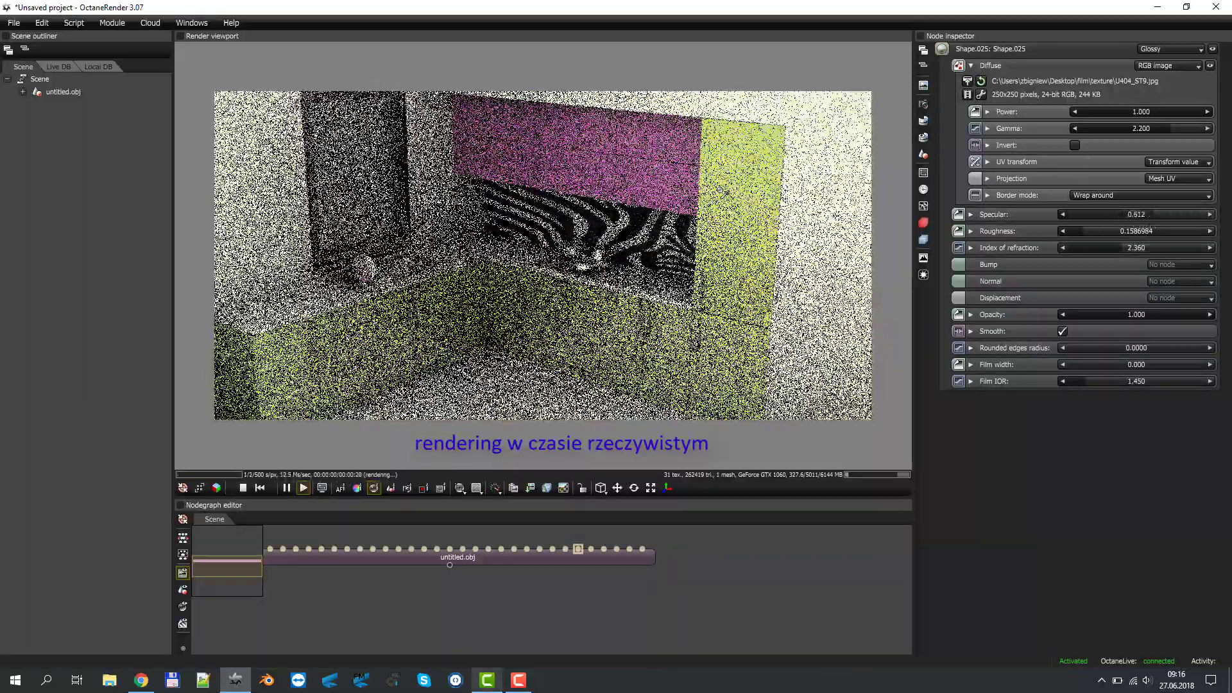
mouse_move(732, 152)
left_mouse_down()
mouse_move(775, 205)
mouse_move(743, 212)
left_mouse_up()
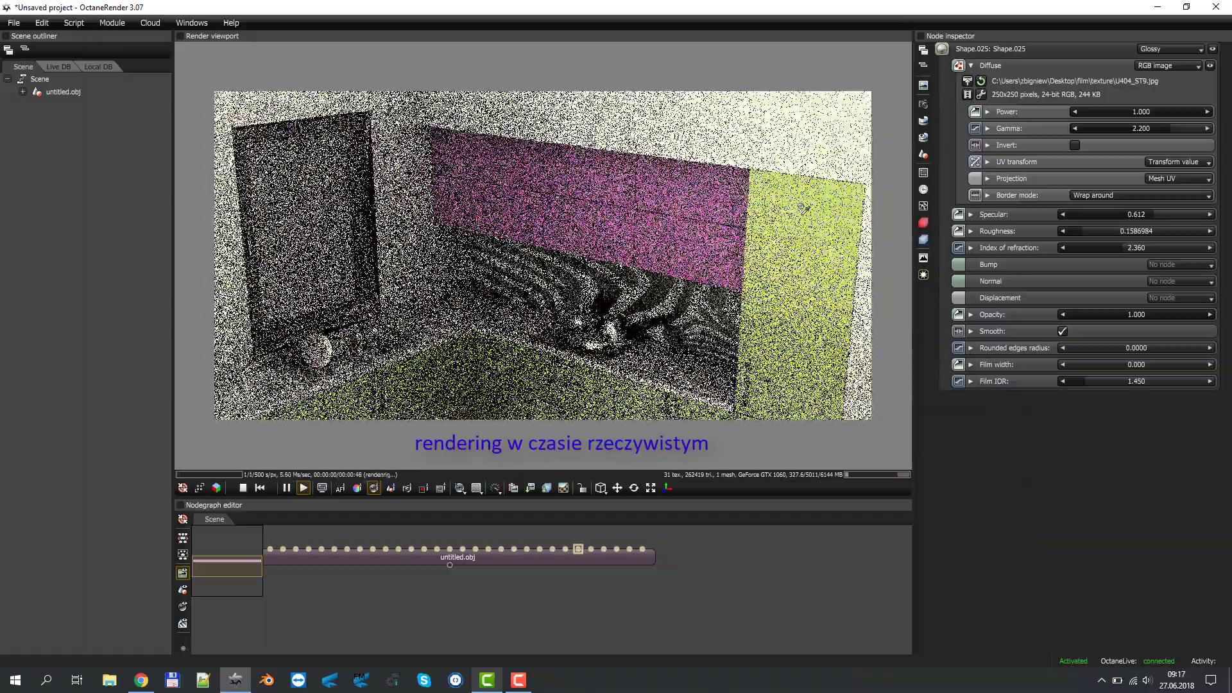
left_click_drag(802, 206, 802, 192)
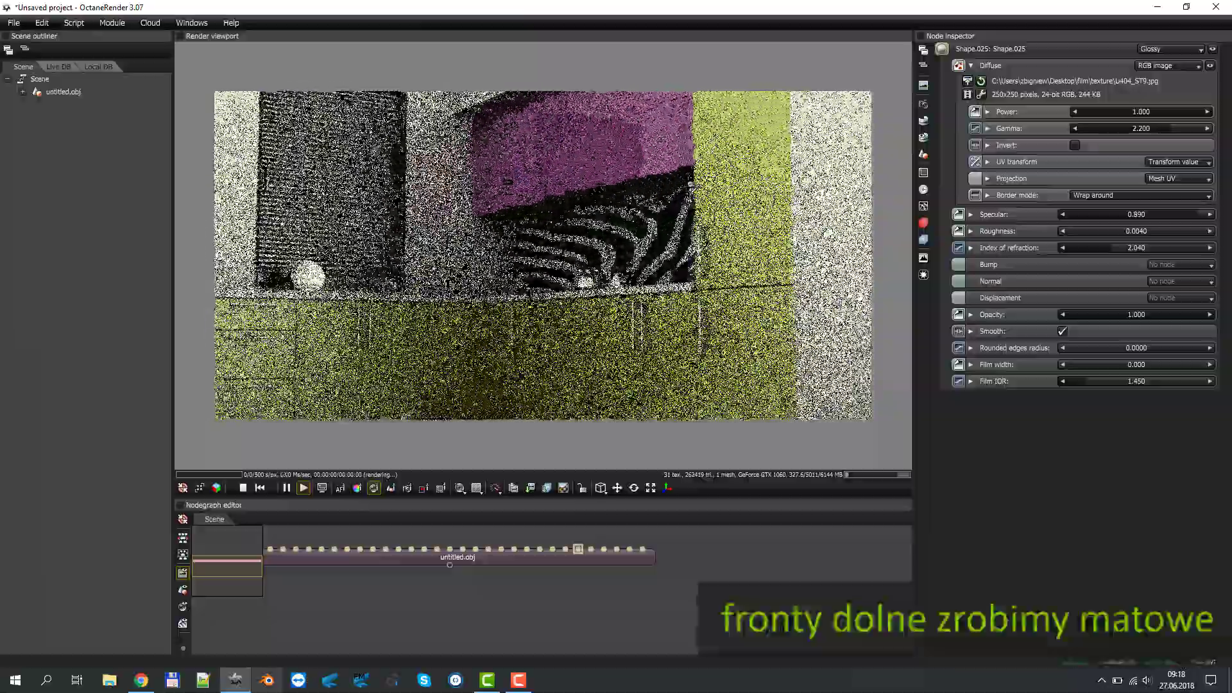
Select the green fronts' material and switch its Specular from RGB colour to a greyscale value
left_click_drag(627, 265, 708, 280)
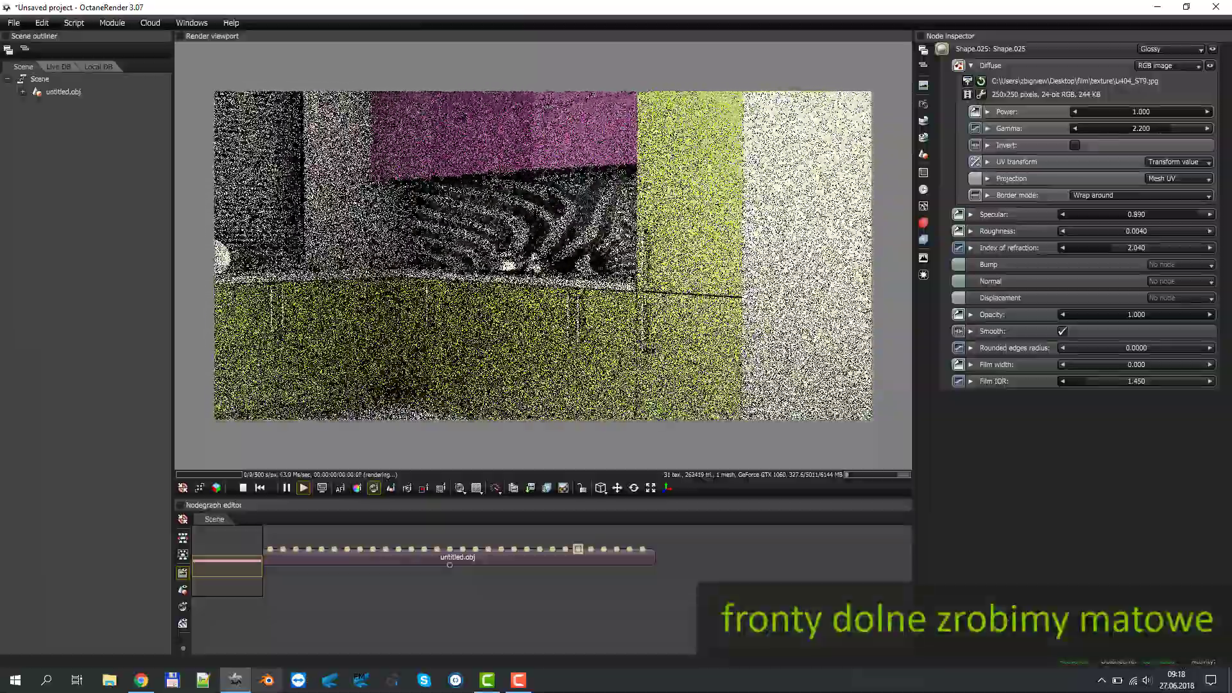
left_click(678, 248)
left_click(972, 215)
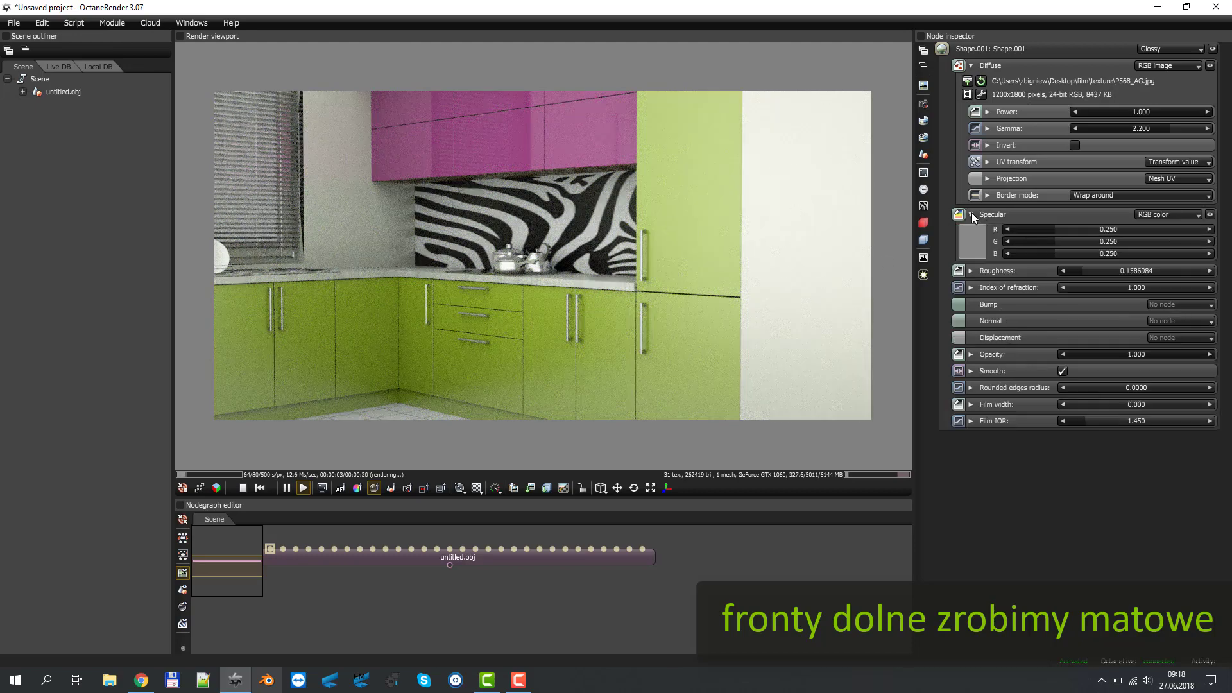
left_click(1191, 215)
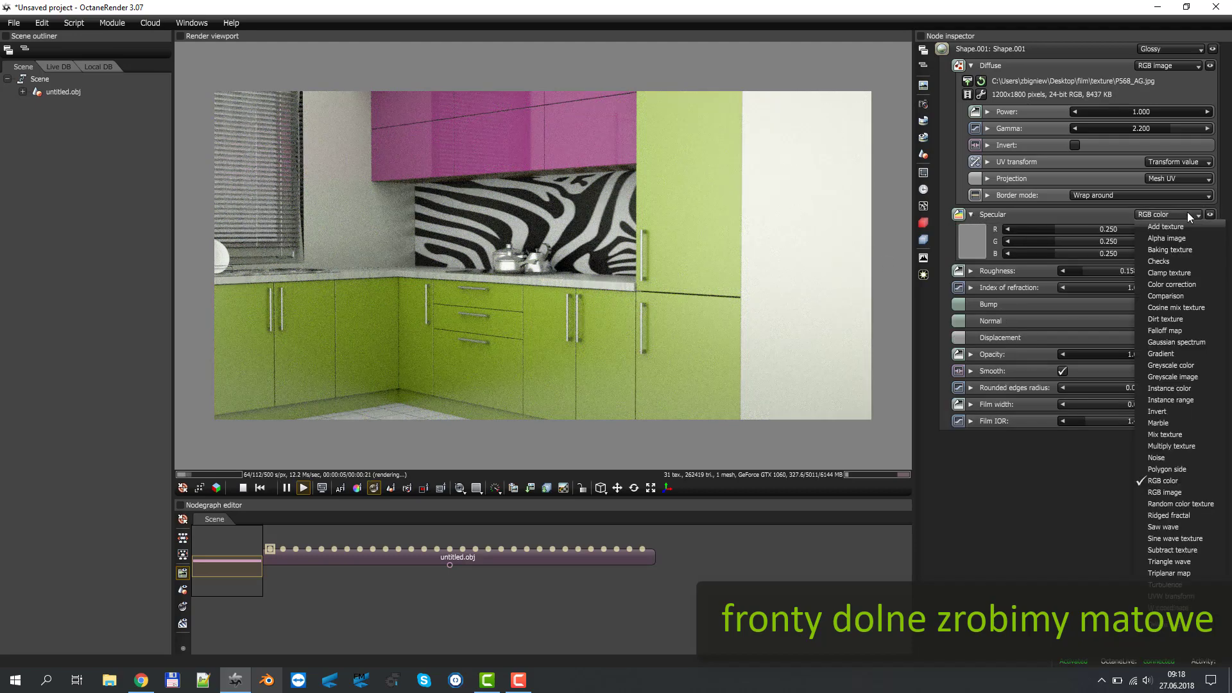
left_click(1190, 366)
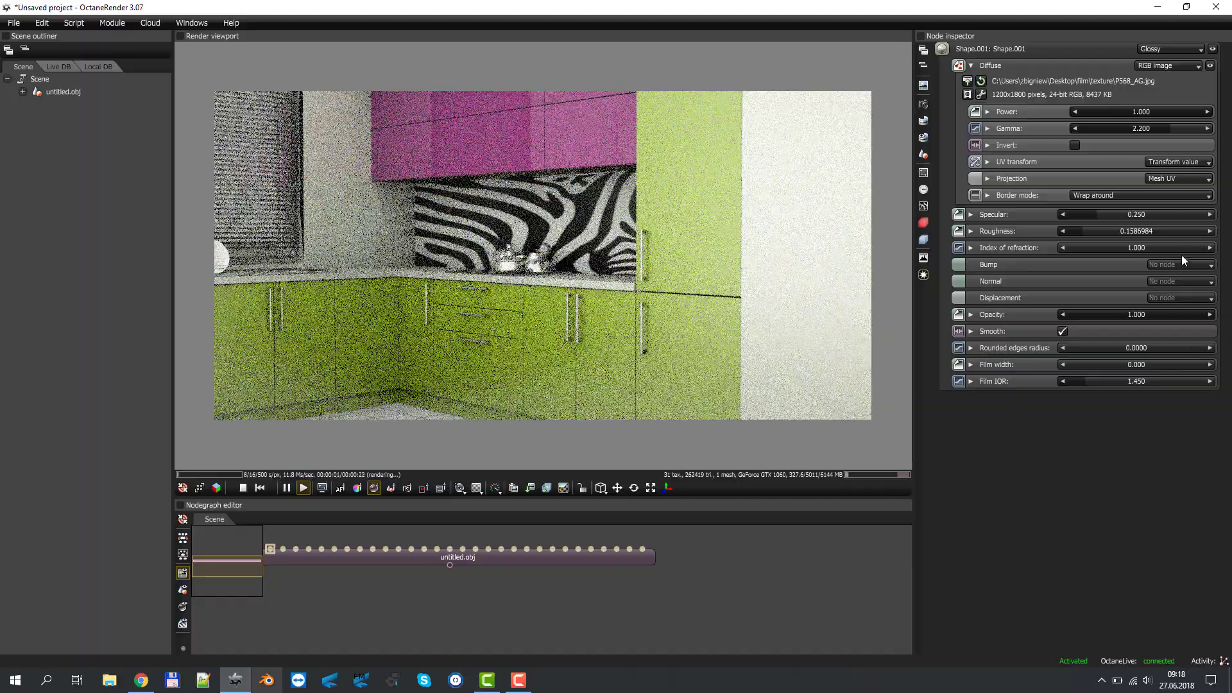
Set index of refraction to 1.310, roughness to 0.678, and lower the specular strength
double_click(1080, 249)
type("2")
key("Return")
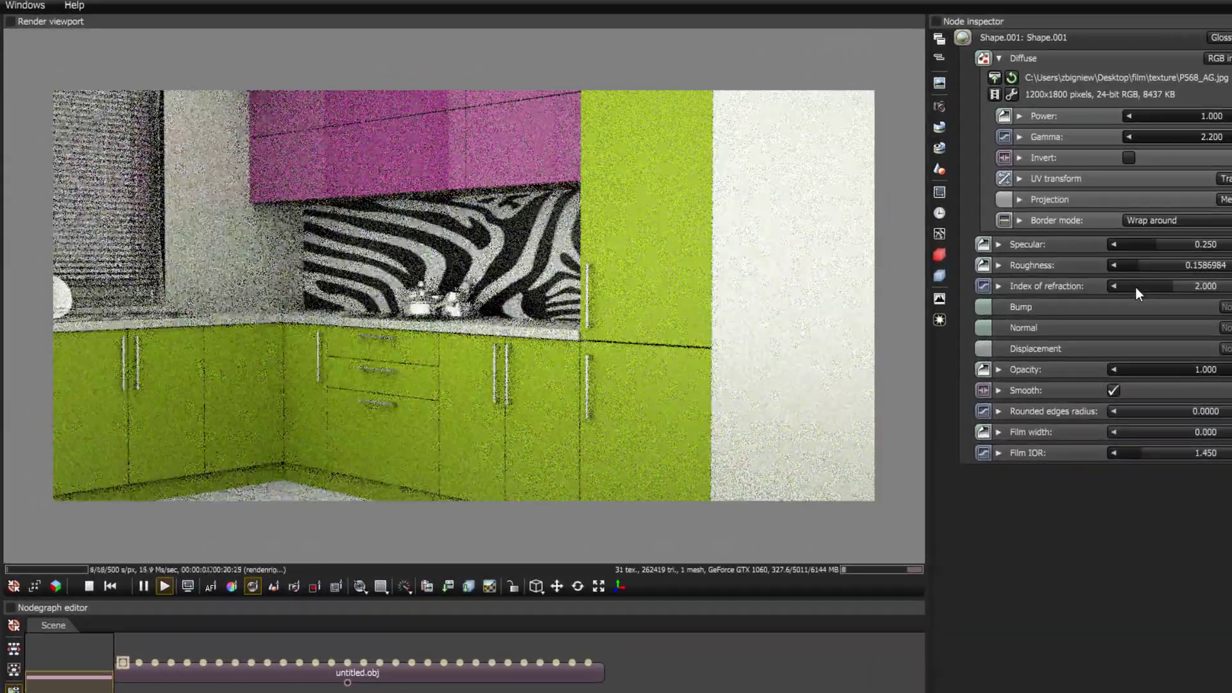
left_click(1133, 288)
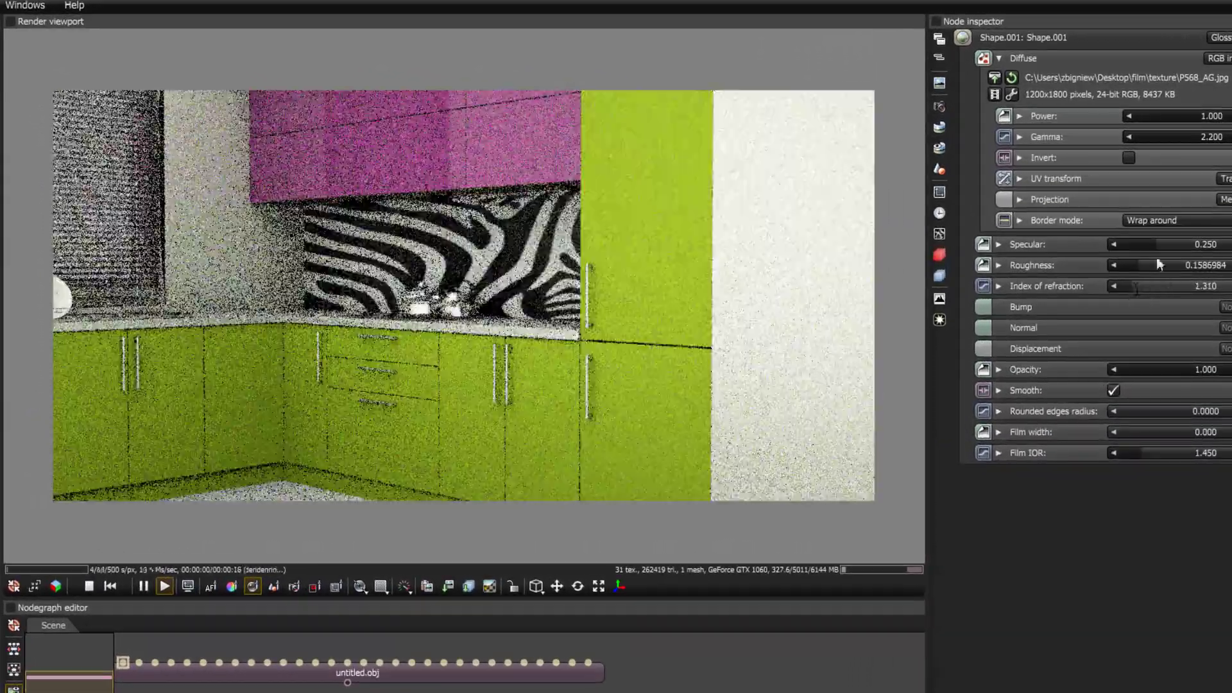
left_click_drag(1140, 260, 1225, 265)
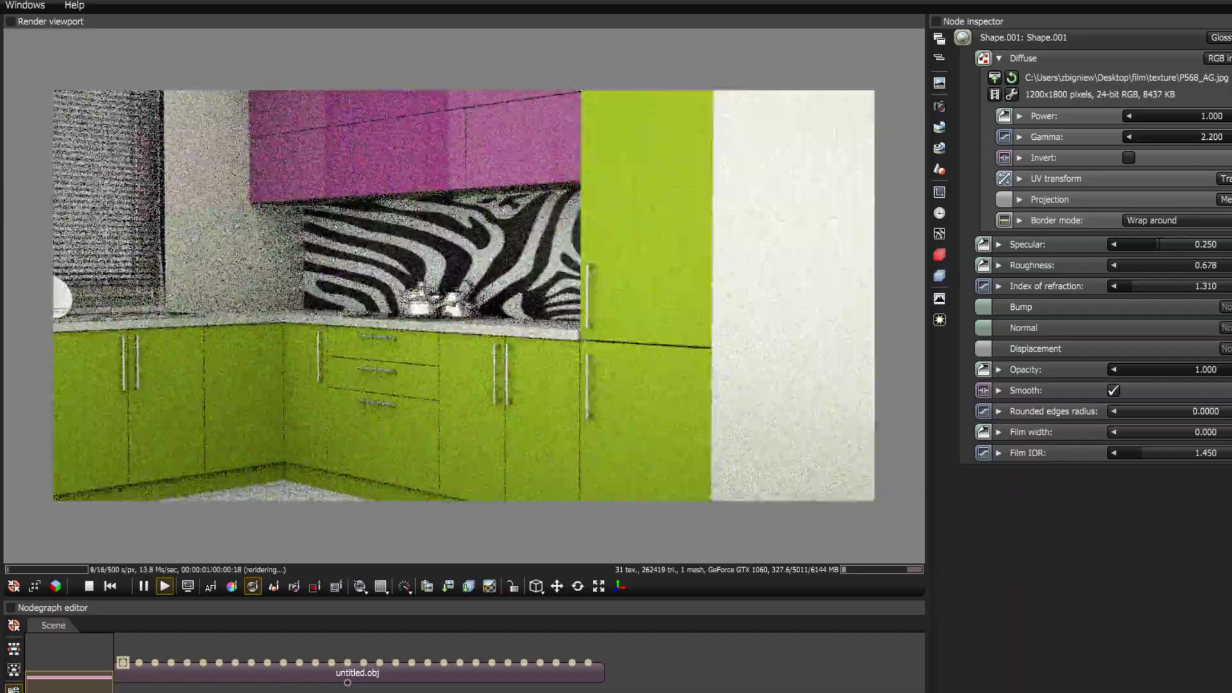
left_click(1137, 245)
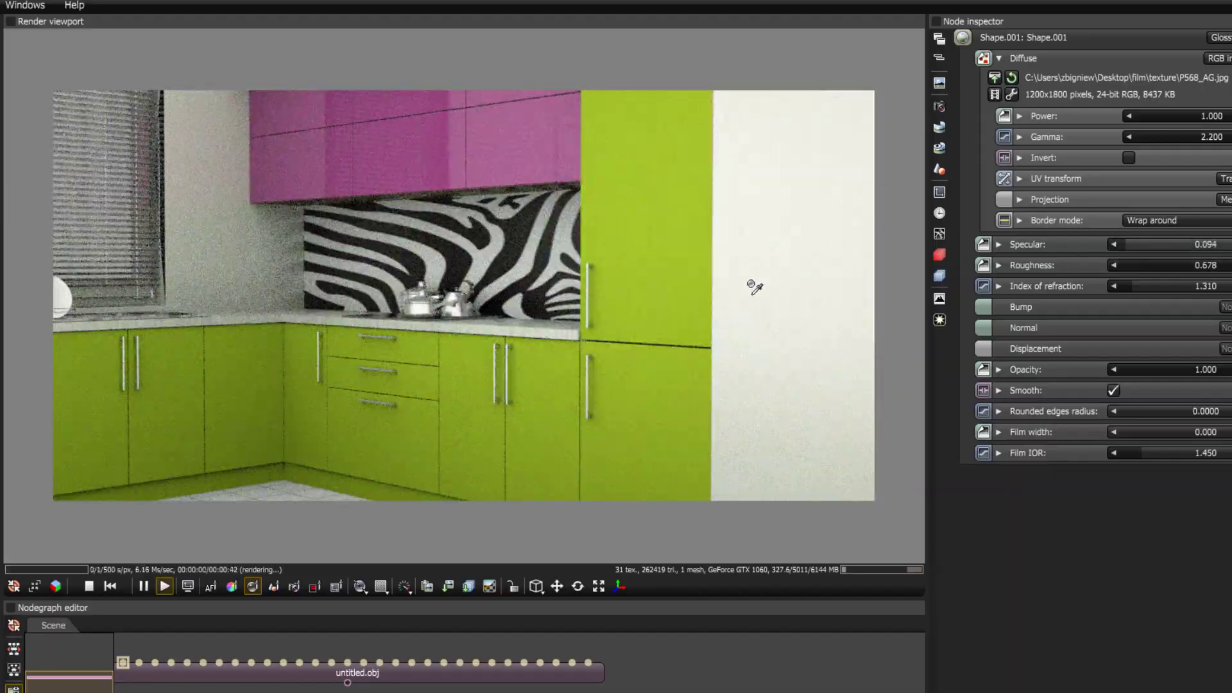
mouse_move(738, 276)
left_mouse_down()
mouse_move(788, 327)
mouse_move(465, 388)
mouse_move(350, 314)
left_mouse_up()
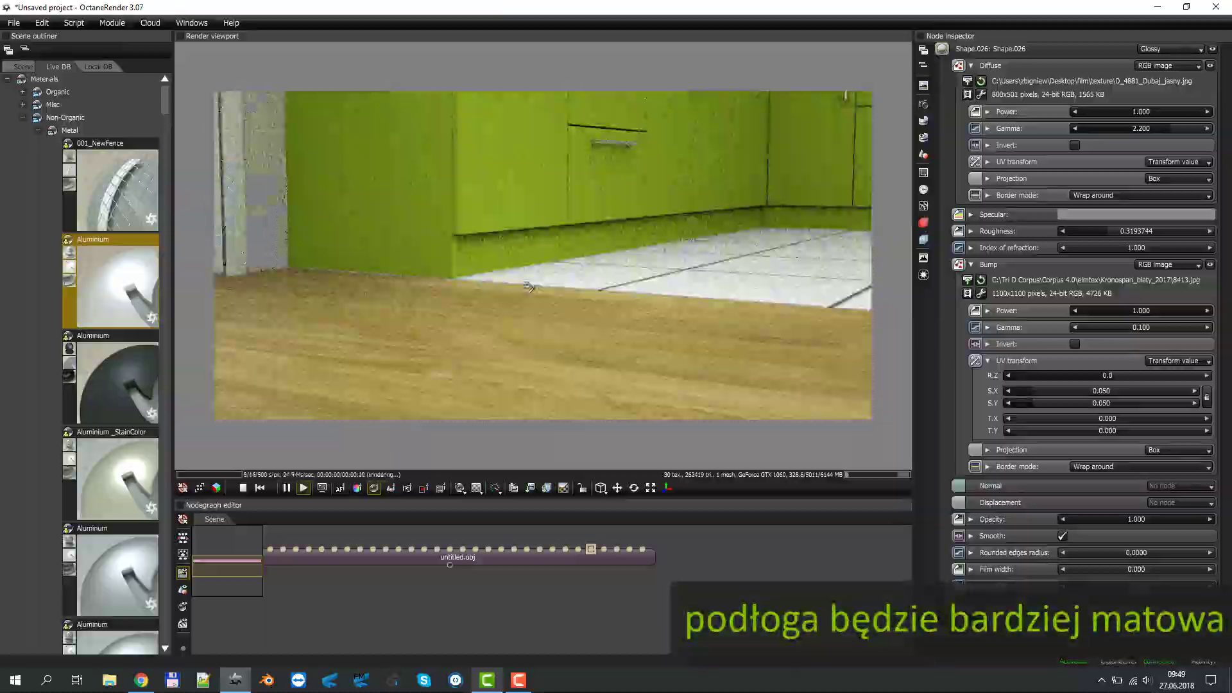
Set the wood floor material's Bump to an RGB image, browsing into Corpus 4.0's elmtex folder
left_click(512, 324)
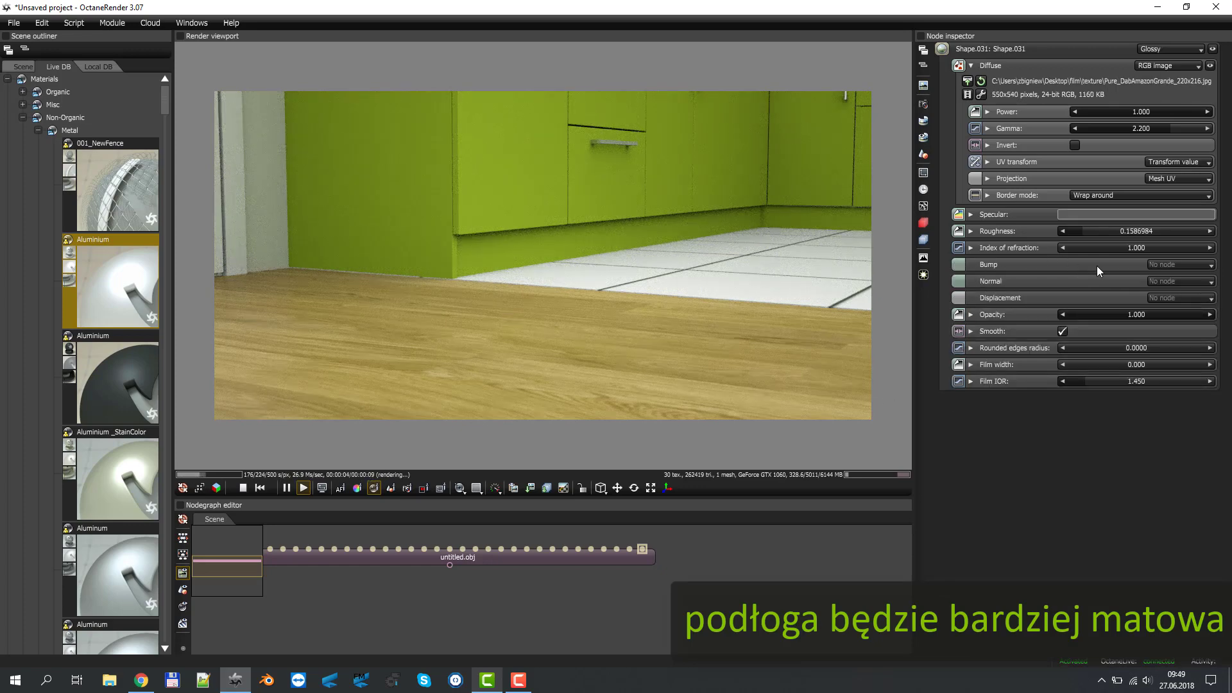
left_click(1212, 265)
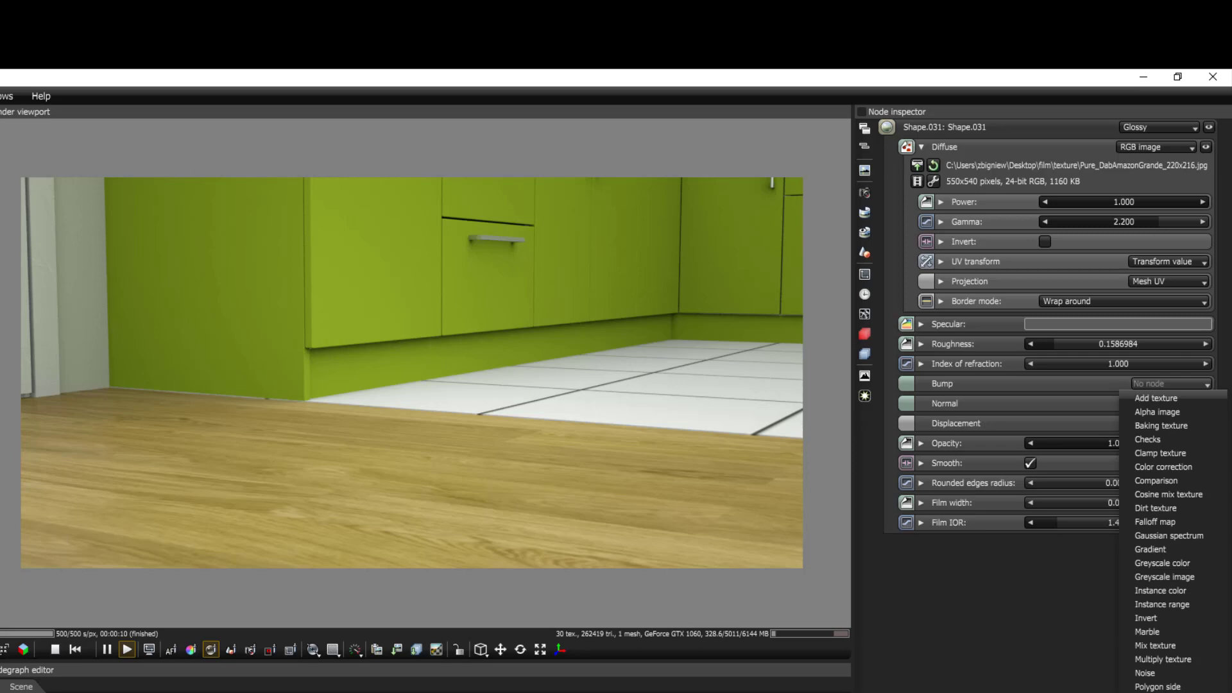
left_click(1155, 690)
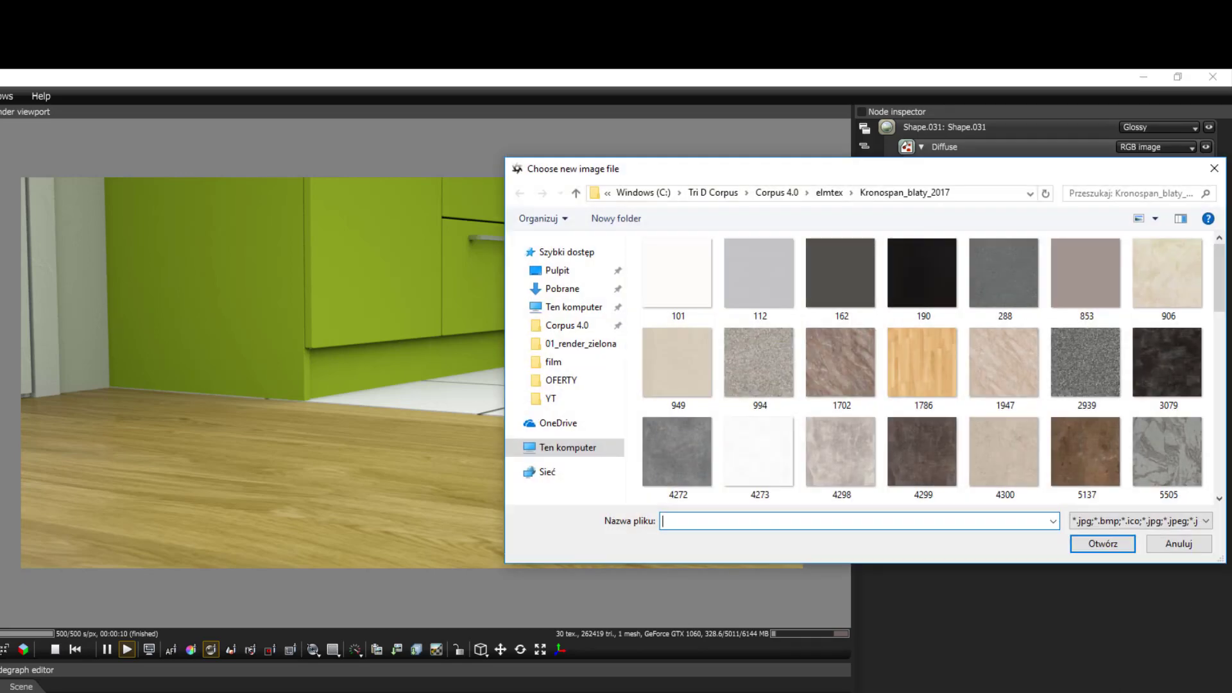
left_click(579, 332)
double_click(717, 302)
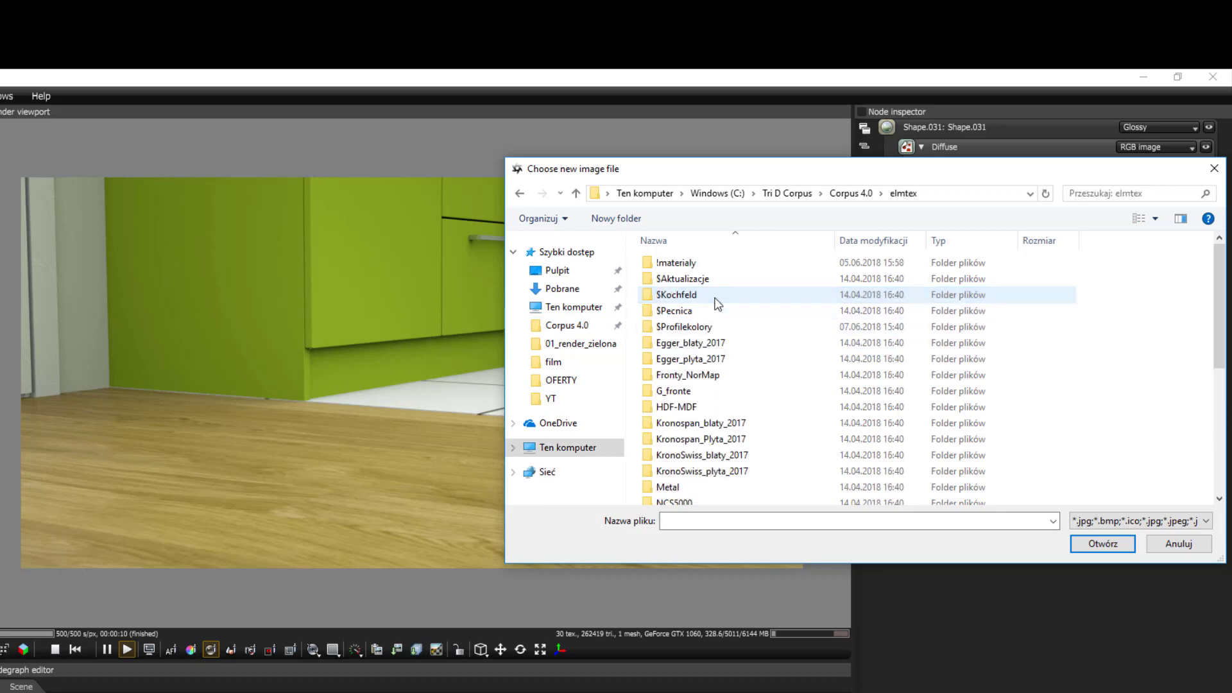
Load Pure_DabAmazonGrande_220x216 from Podlogi_Barlinek as the bump map with Box projection
scroll(724, 385, "down", 1)
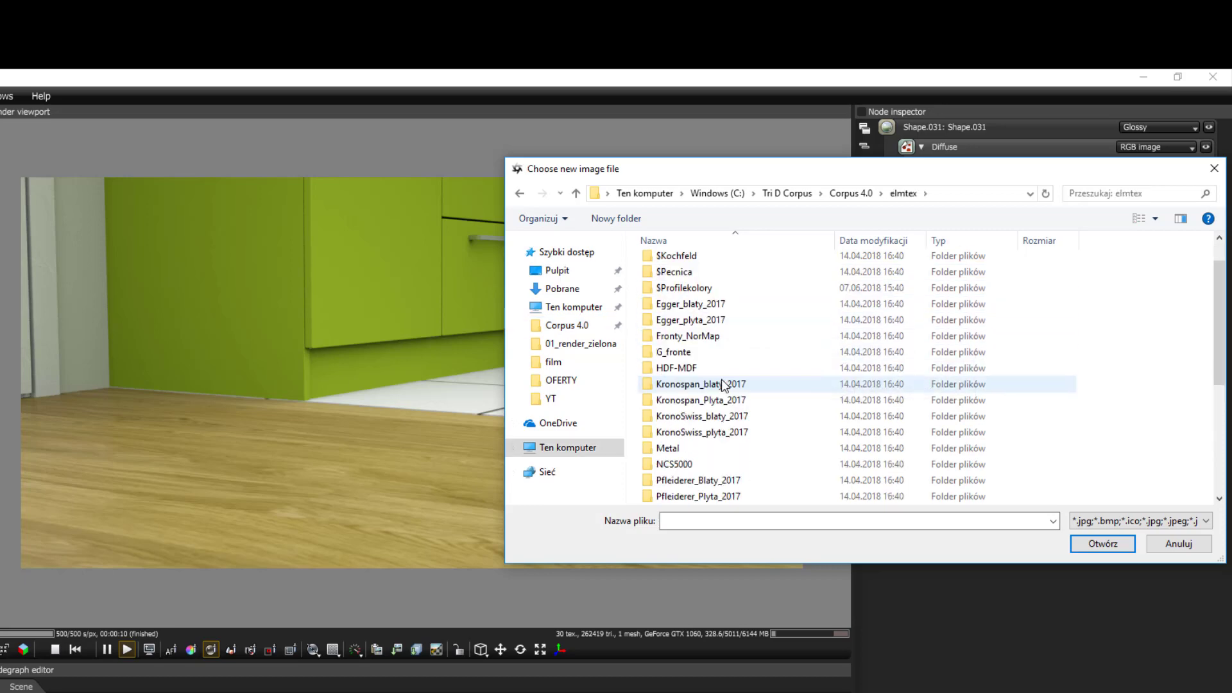
scroll(723, 385, "down", 1)
scroll(753, 444, "down", 1)
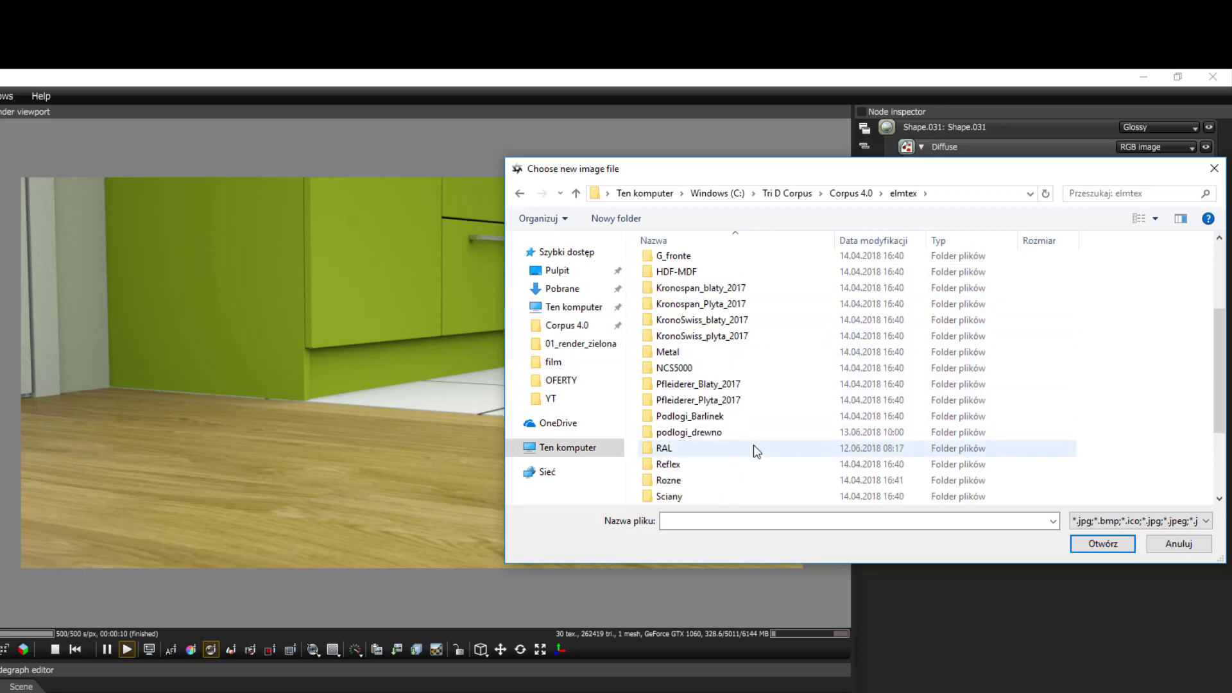
double_click(732, 418)
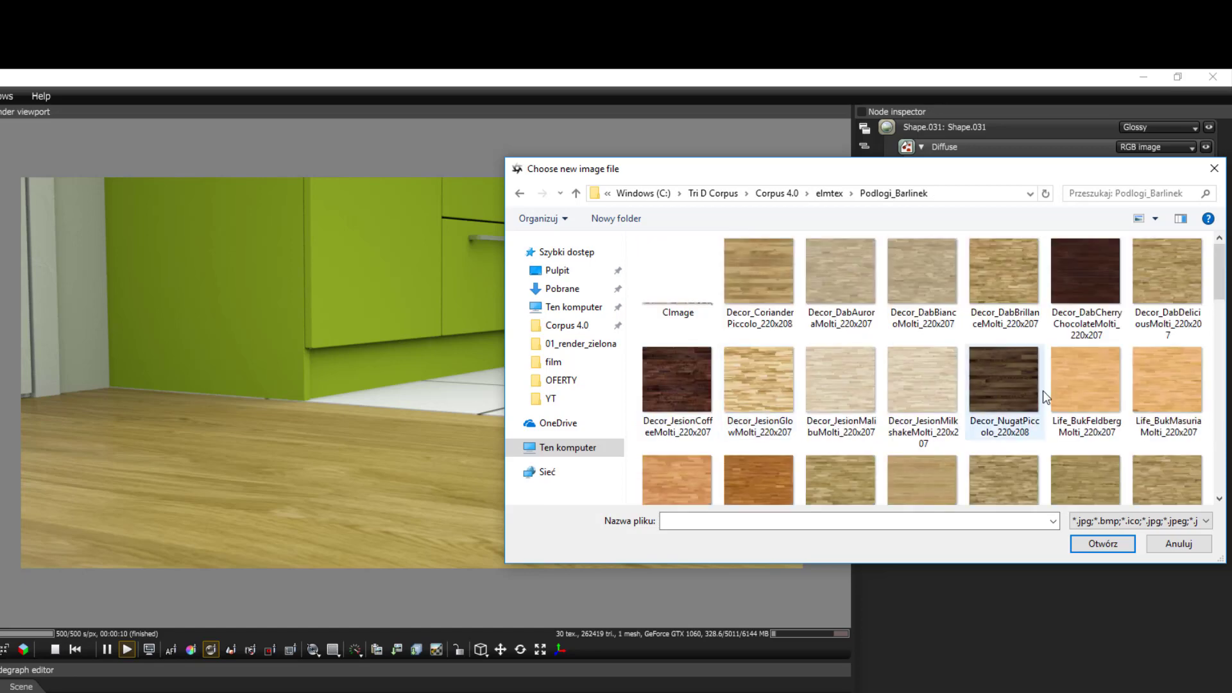
scroll(1042, 392, "down", 2)
scroll(1042, 397, "down", 2)
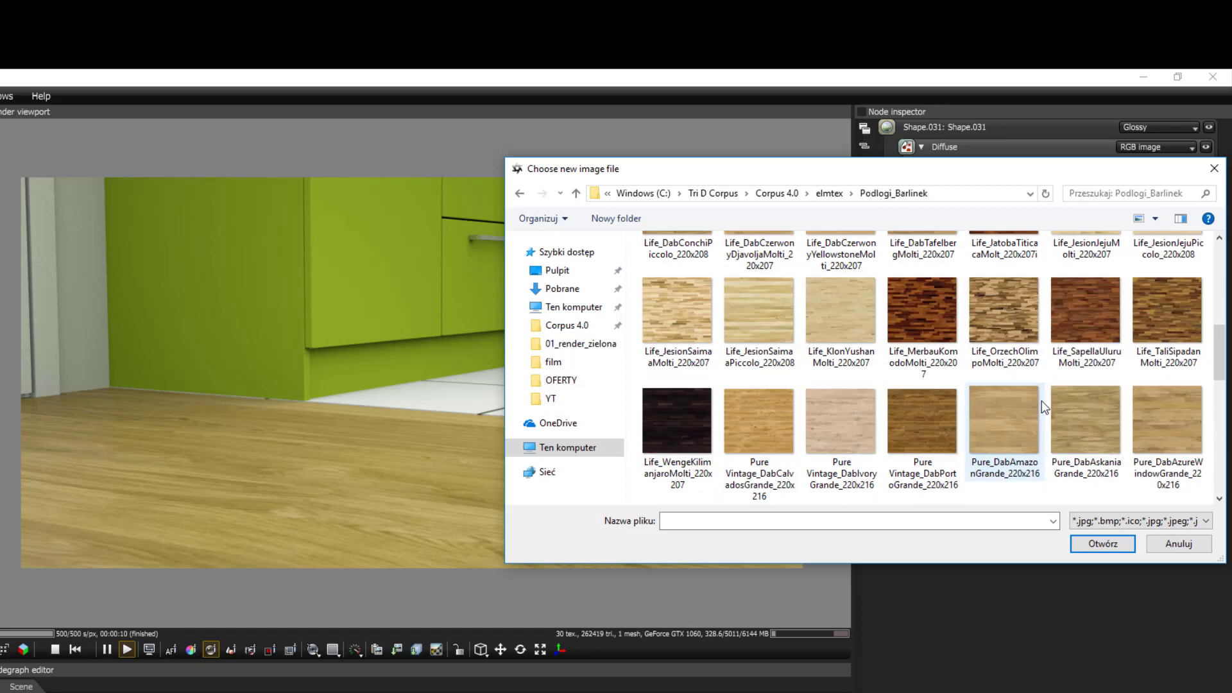
left_click(1014, 418)
left_click(1096, 541)
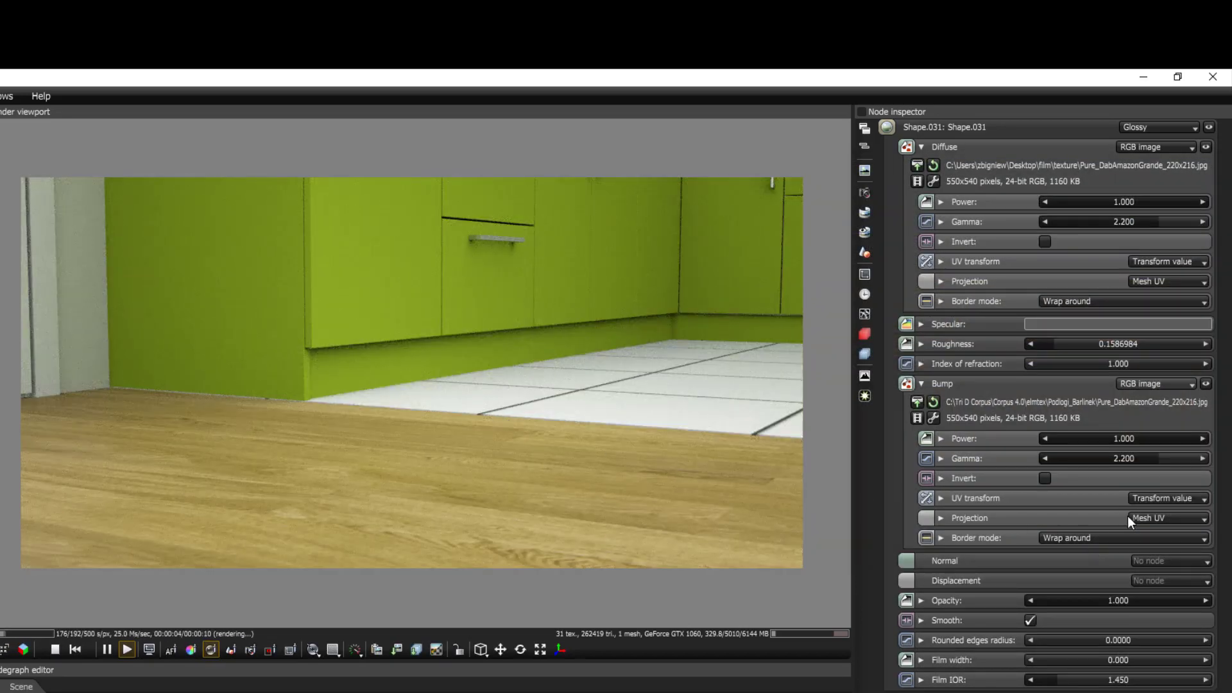
left_click(1180, 519)
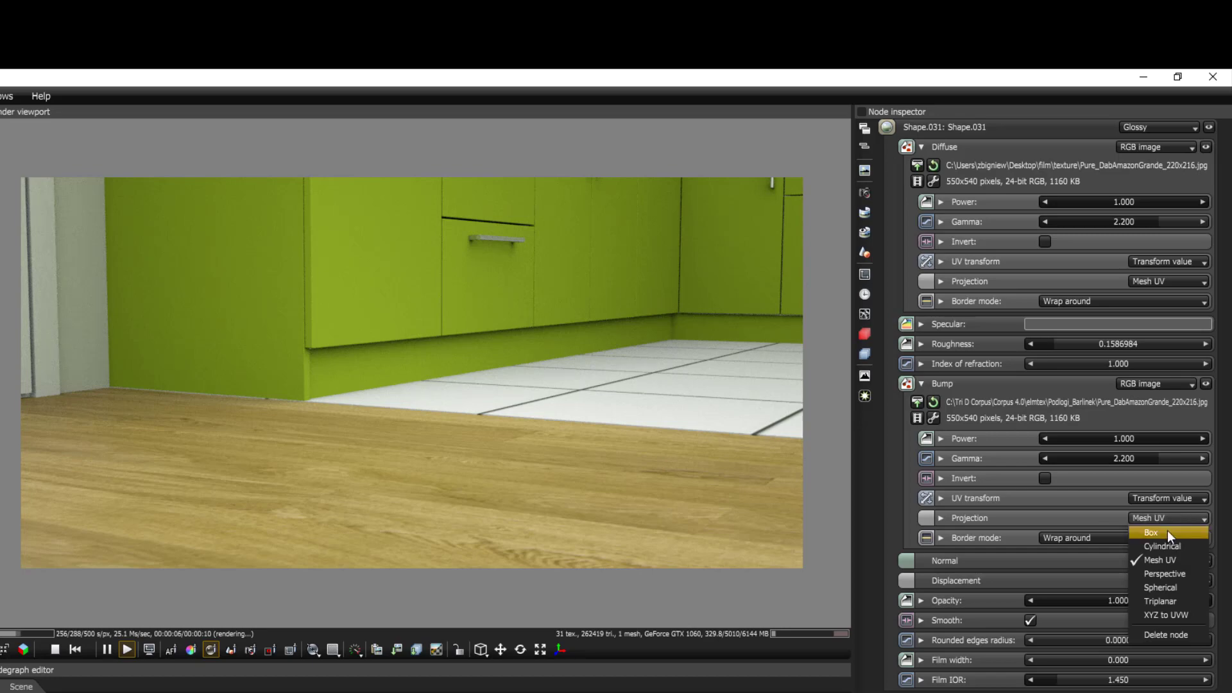
left_click(1168, 530)
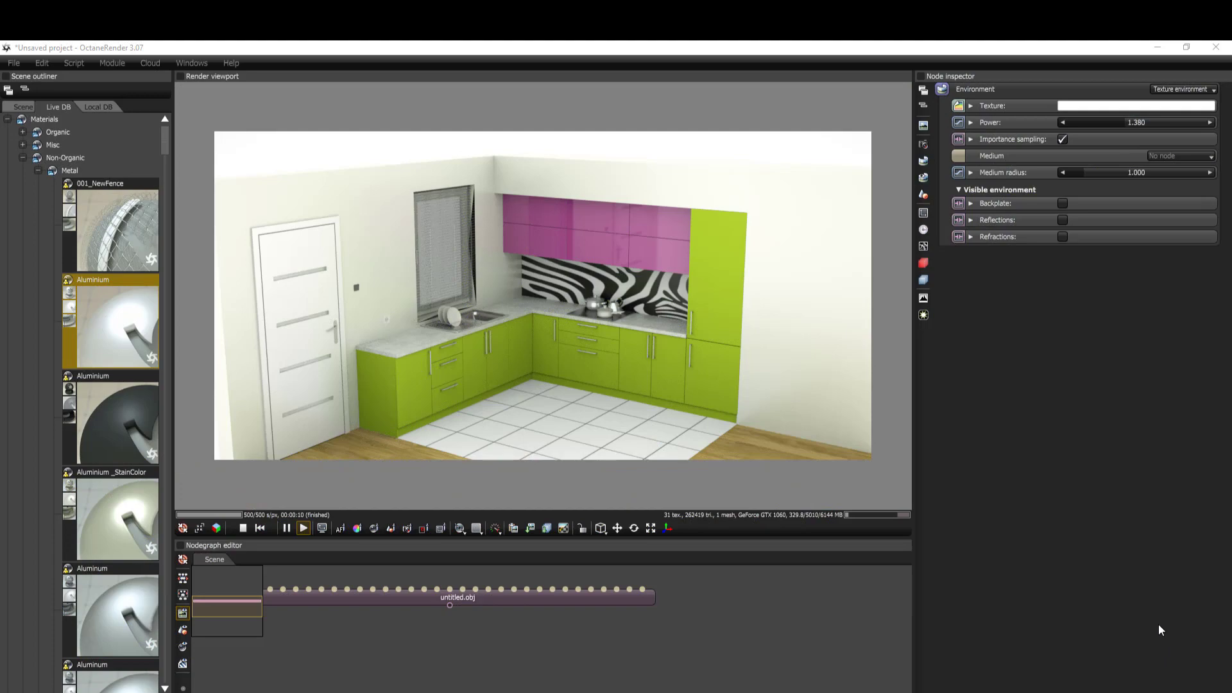
Change the Environment node type from texture to Daylight
scroll(594, 268, "up", 1)
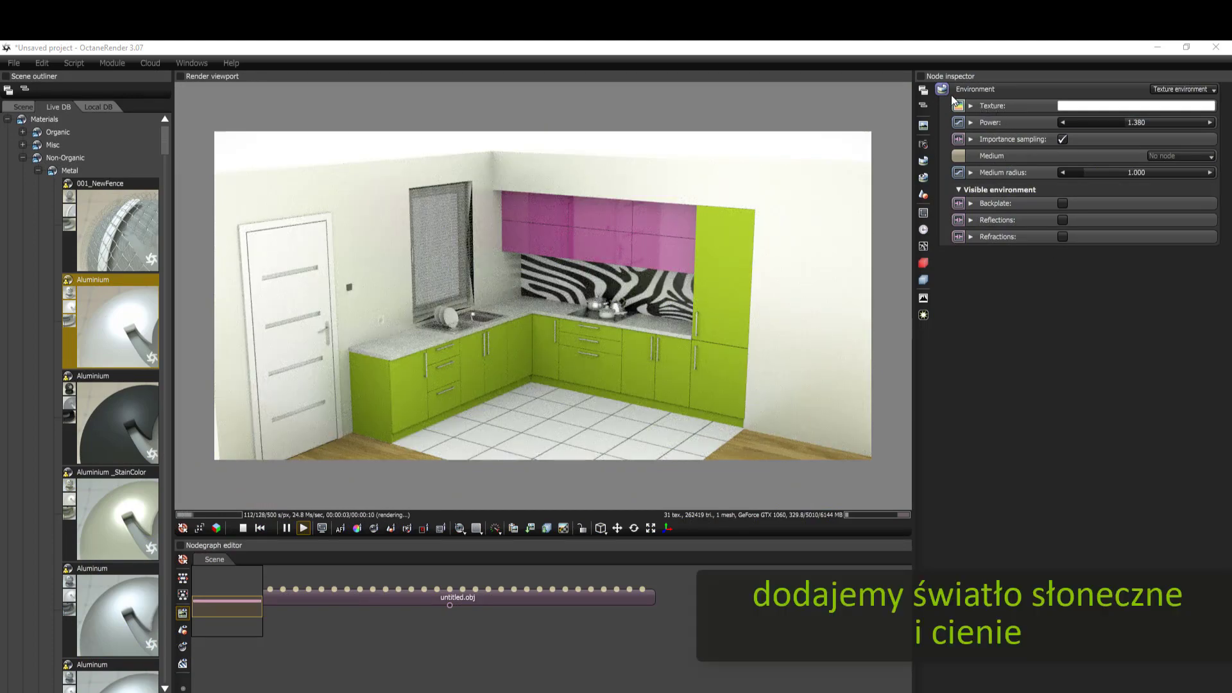
left_click(1177, 88)
left_click(1173, 102)
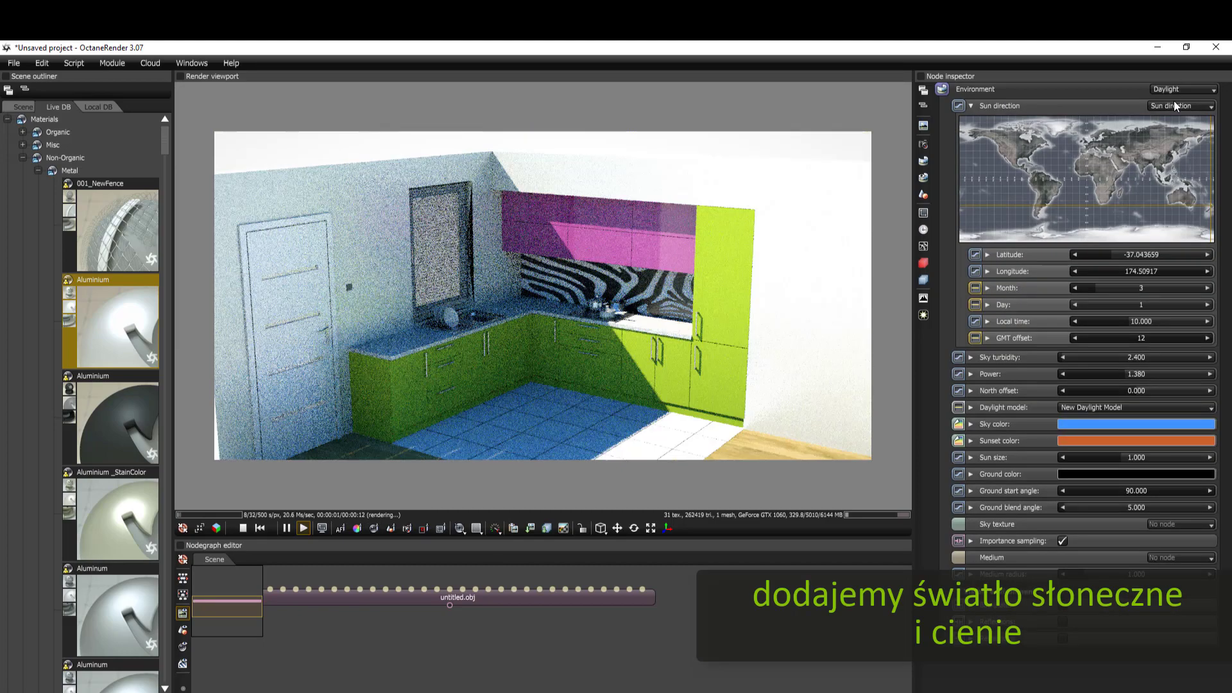
Set the sky colour to pure white and raise sky turbidity to about 7.571
left_click(1183, 424)
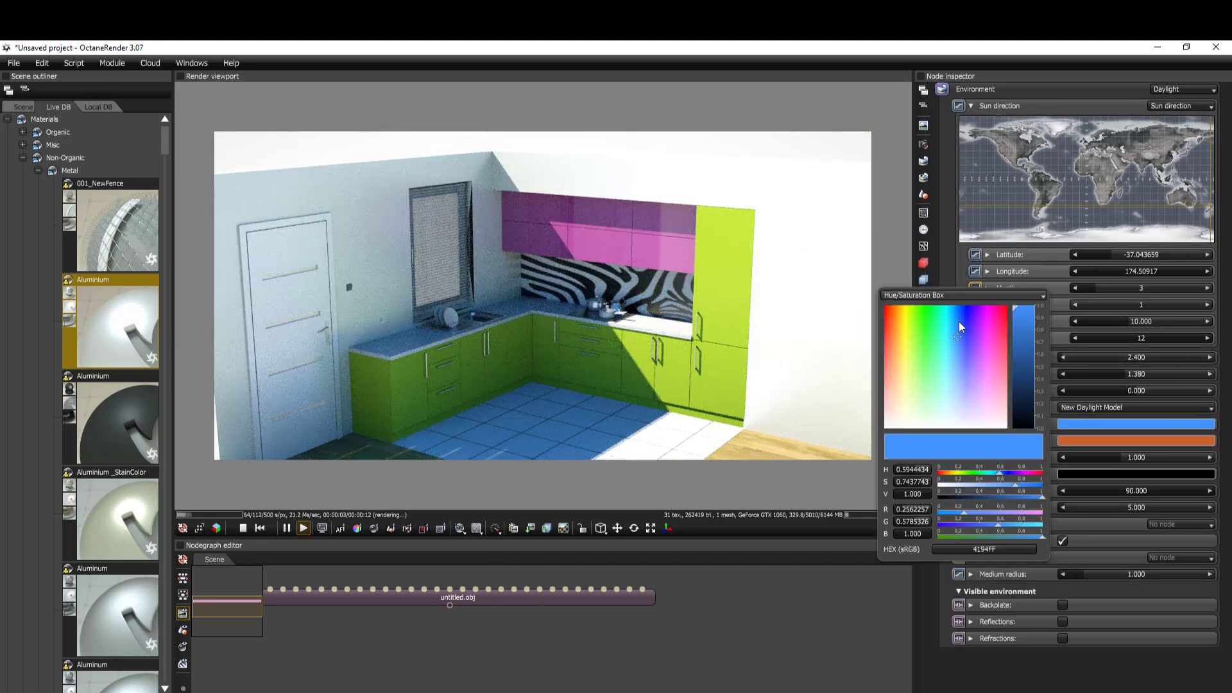
left_click(950, 394)
left_click_drag(948, 399, 953, 441)
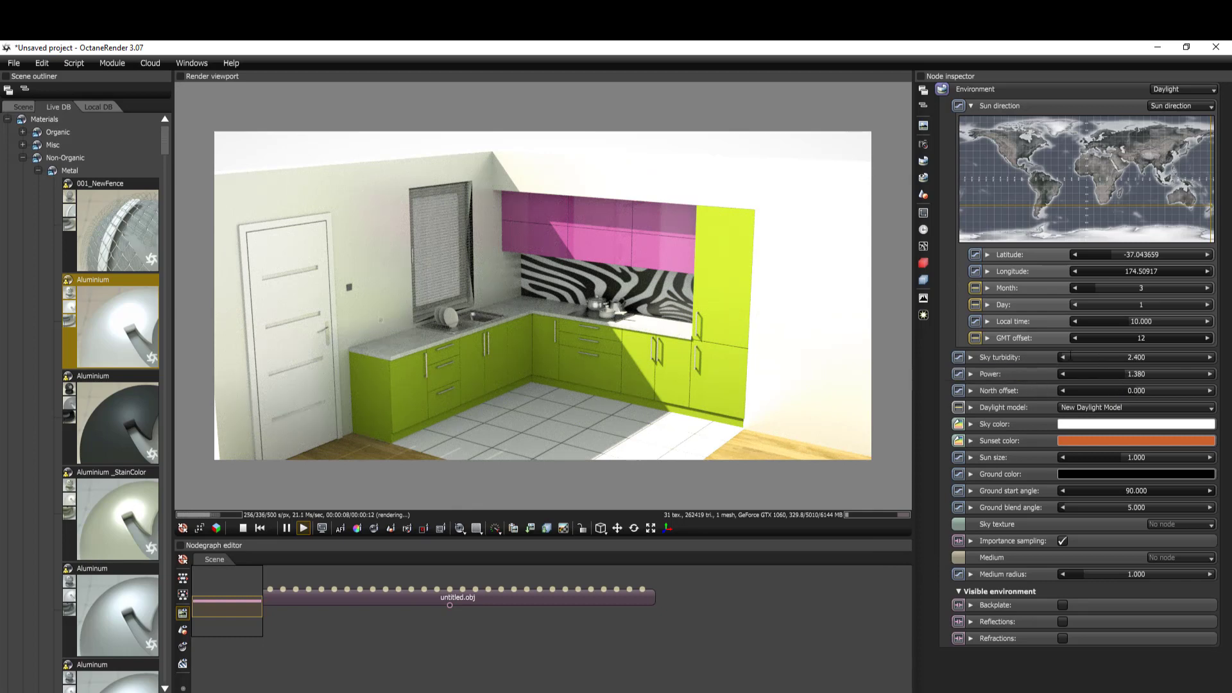
mouse_move(1065, 357)
left_mouse_down()
mouse_move(1076, 355)
mouse_move(1089, 464)
mouse_move(1088, 453)
left_mouse_up()
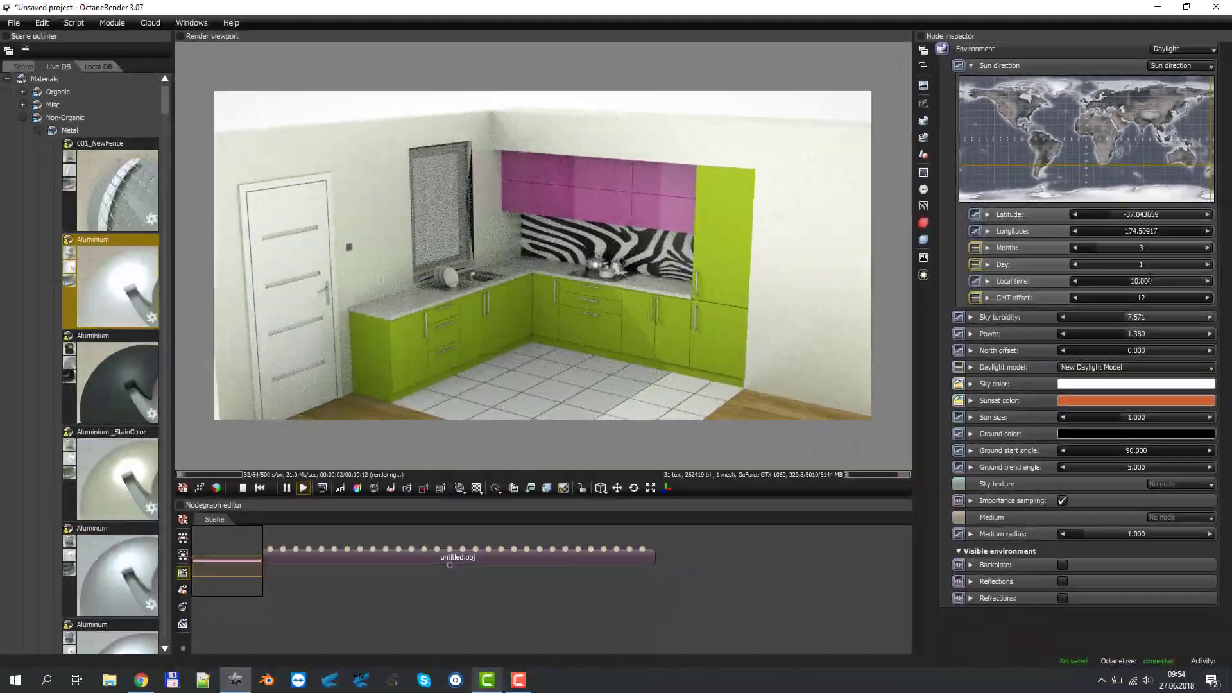
Set the sun's local time to 11.135 and its date to day 11
left_click_drag(1131, 284, 1139, 284)
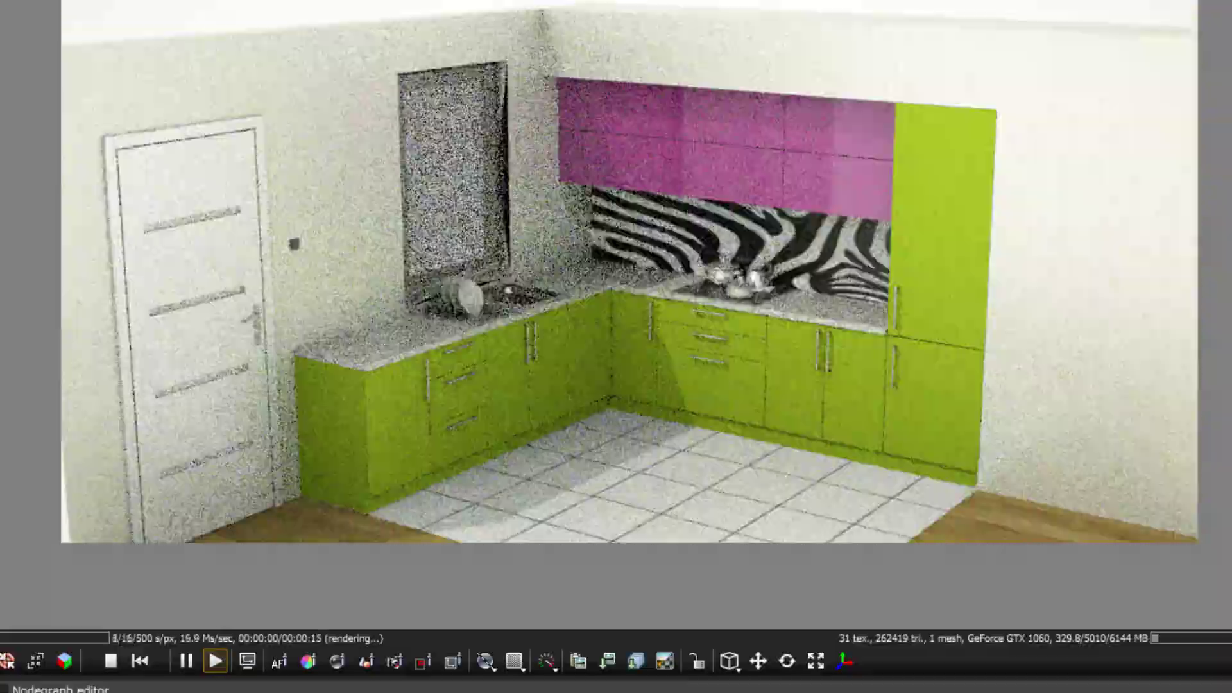
left_click_drag(1193, 267, 1203, 268)
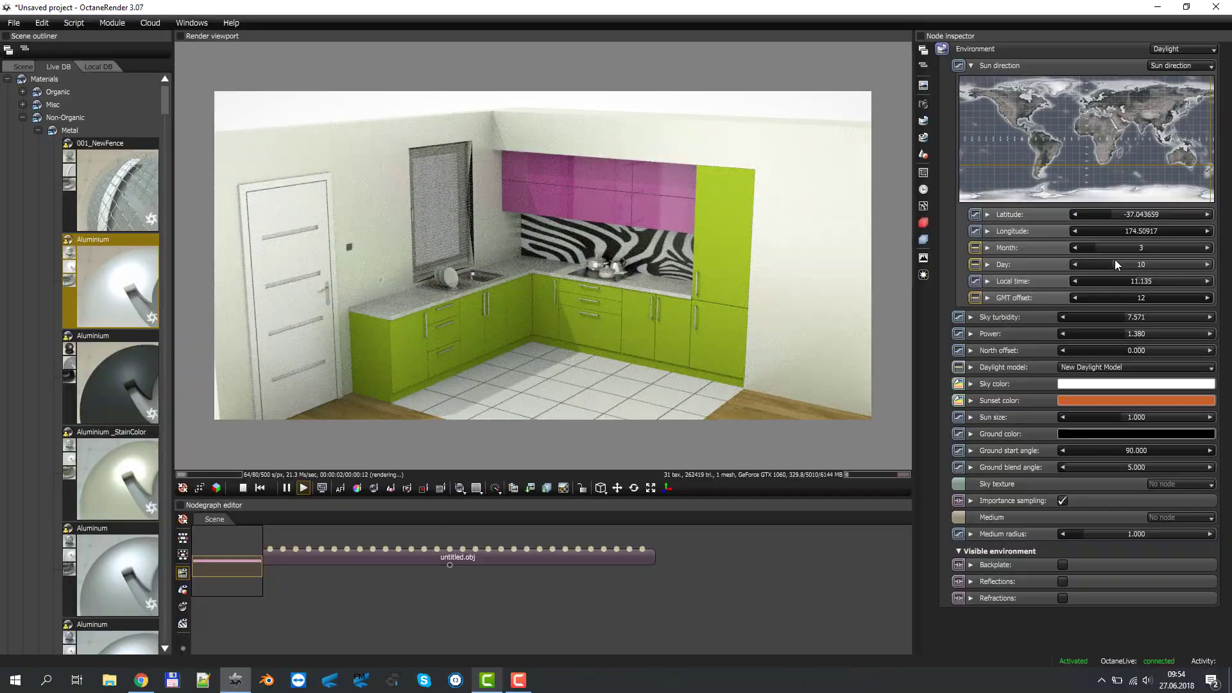
left_click_drag(1115, 259, 1118, 260)
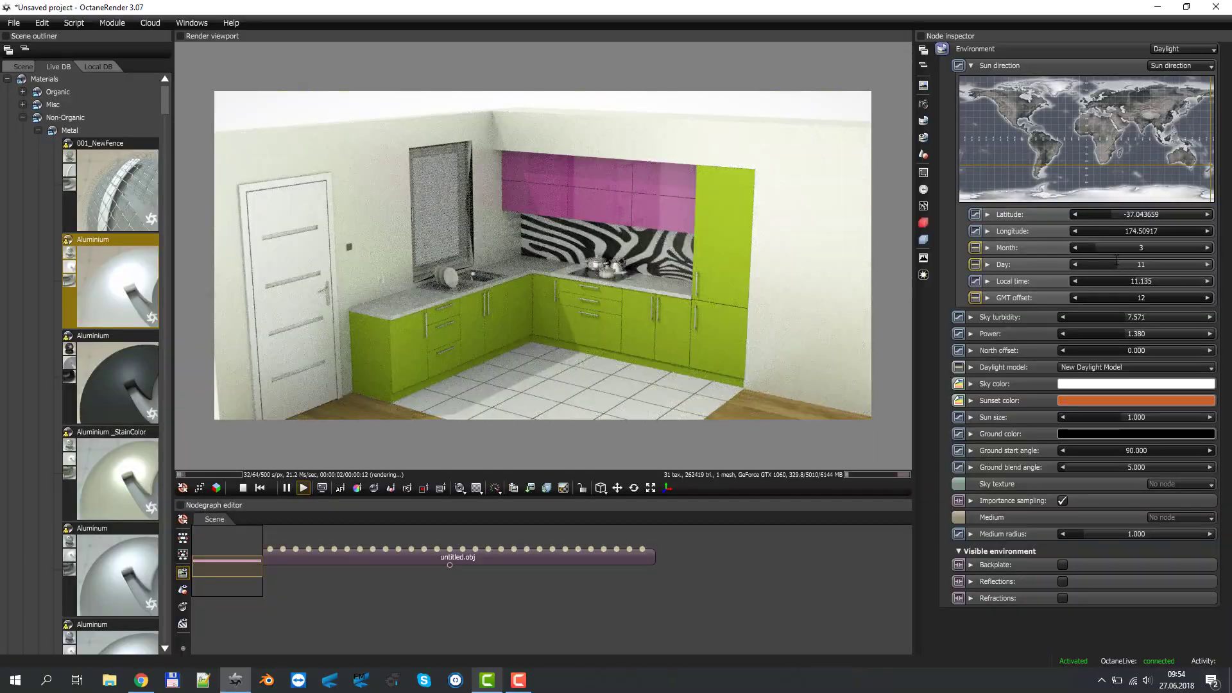